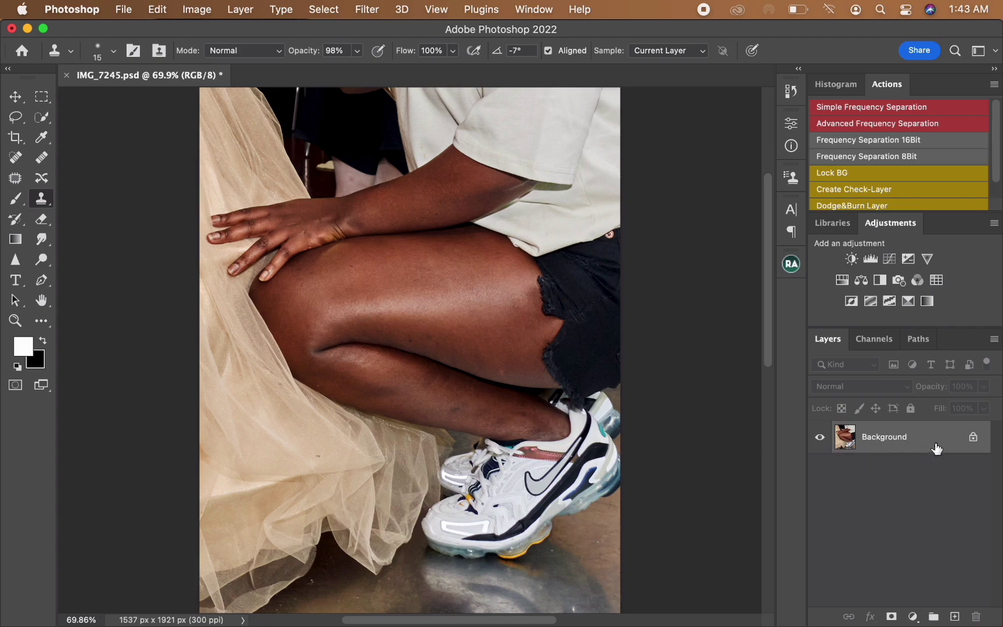
Run the Frequency Separation 16Bit action on a duplicate of the Background layer, with a Gaussian Blur radius of 7.8 pixels.
left_click_drag(934, 447, 955, 616)
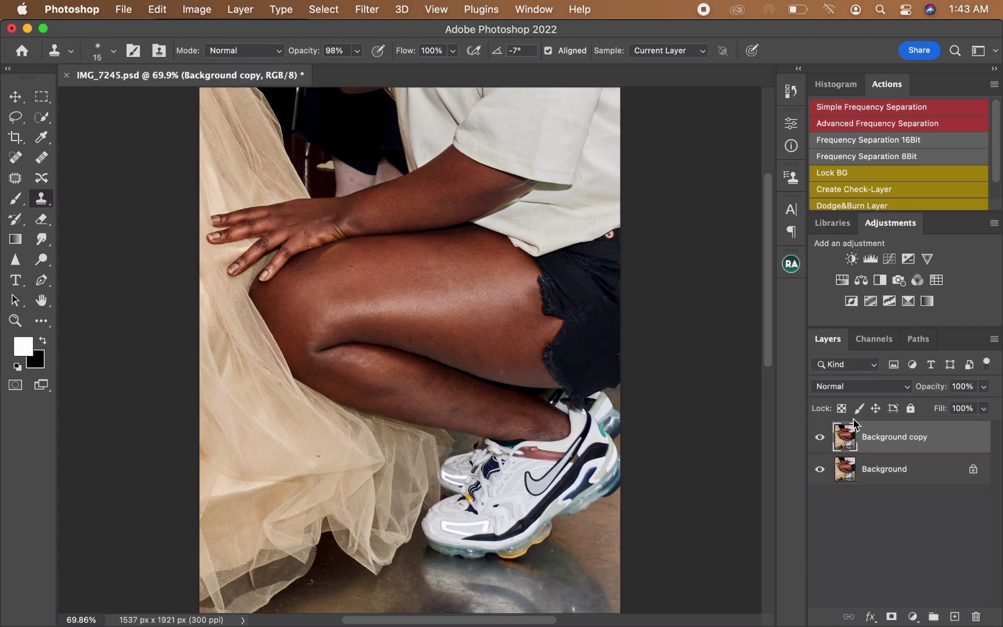
left_click(884, 141)
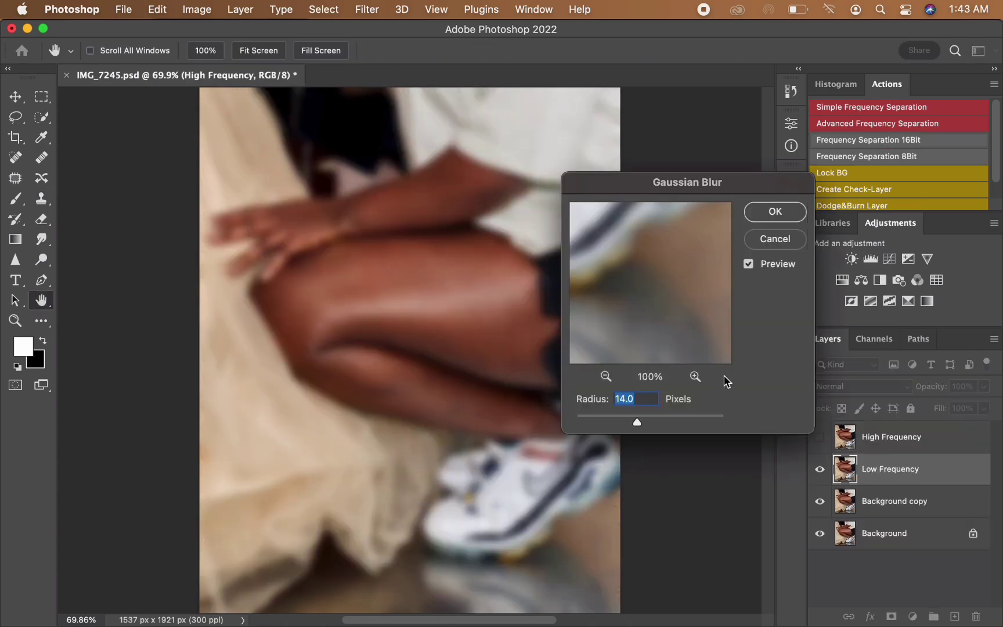
left_click_drag(637, 422, 526, 421)
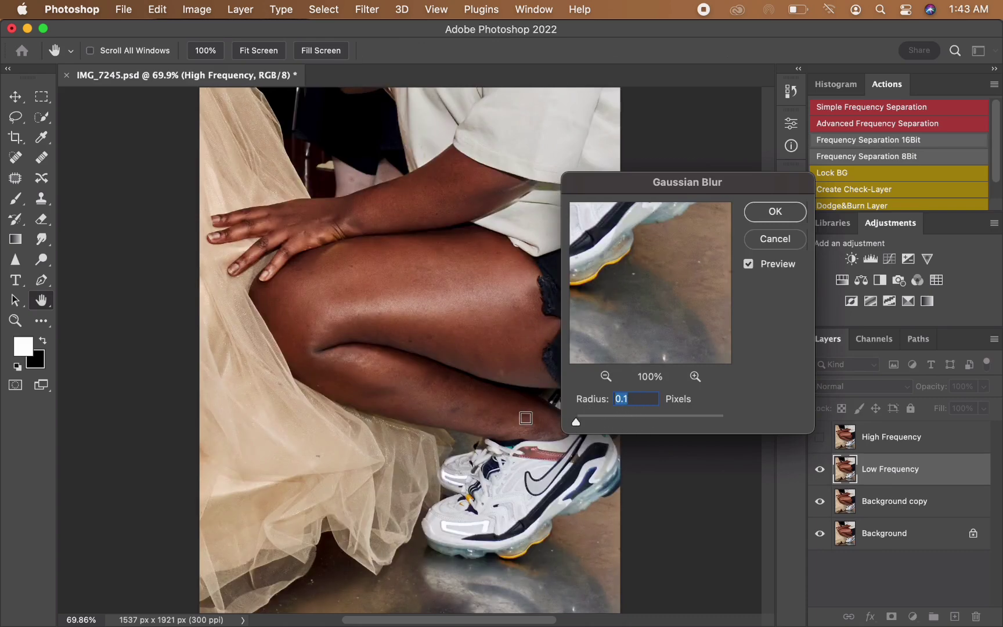
left_click(396, 215)
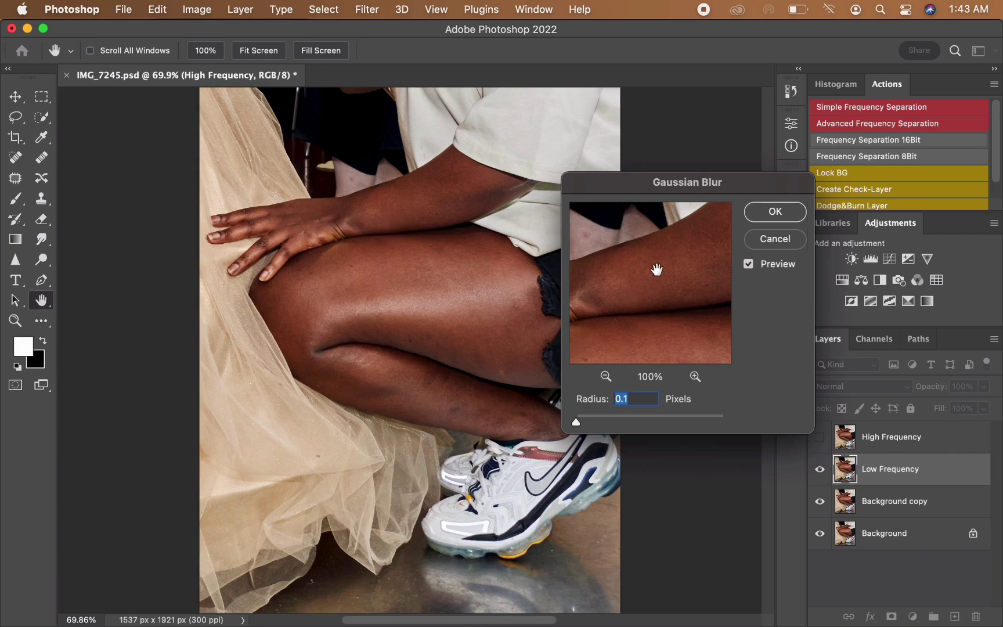
left_click_drag(577, 423, 628, 431)
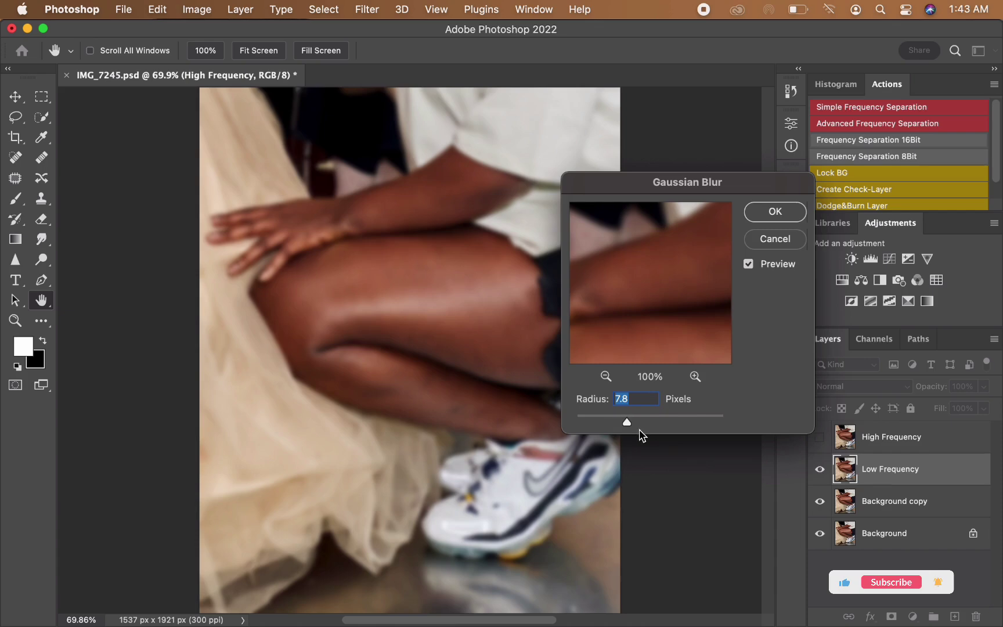
left_click(774, 212)
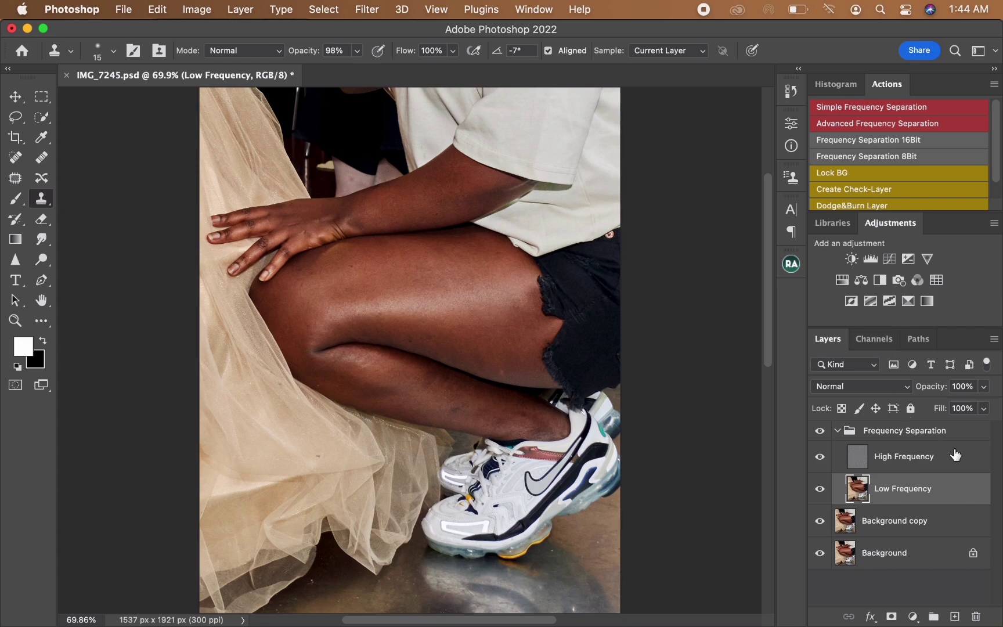
Clone clean skin texture over the blemishes on the back of the hand on the High Frequency layer.
left_click(928, 448)
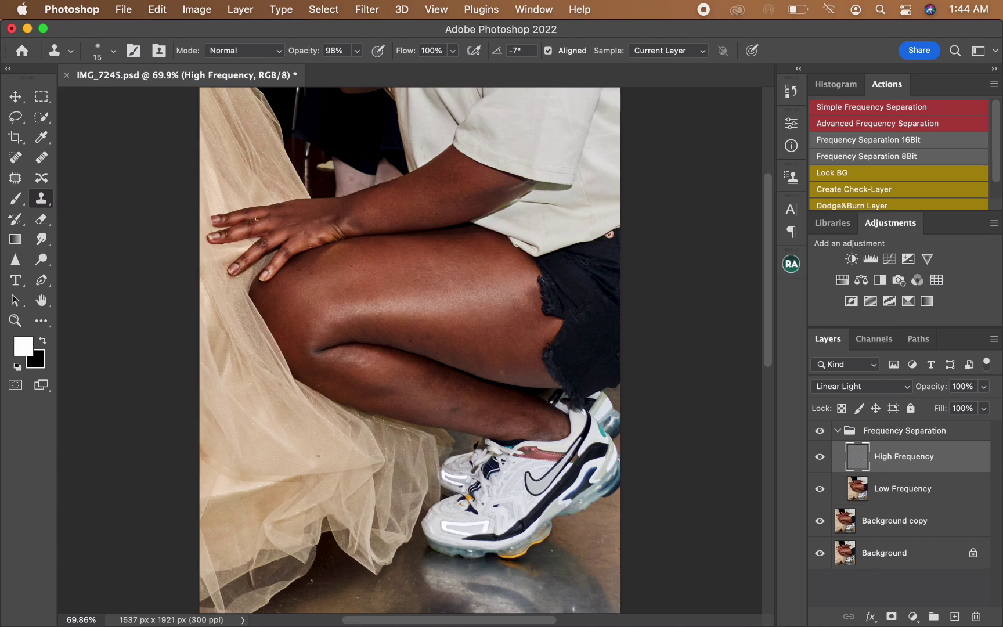
key("super+plus")
key("super+plus")
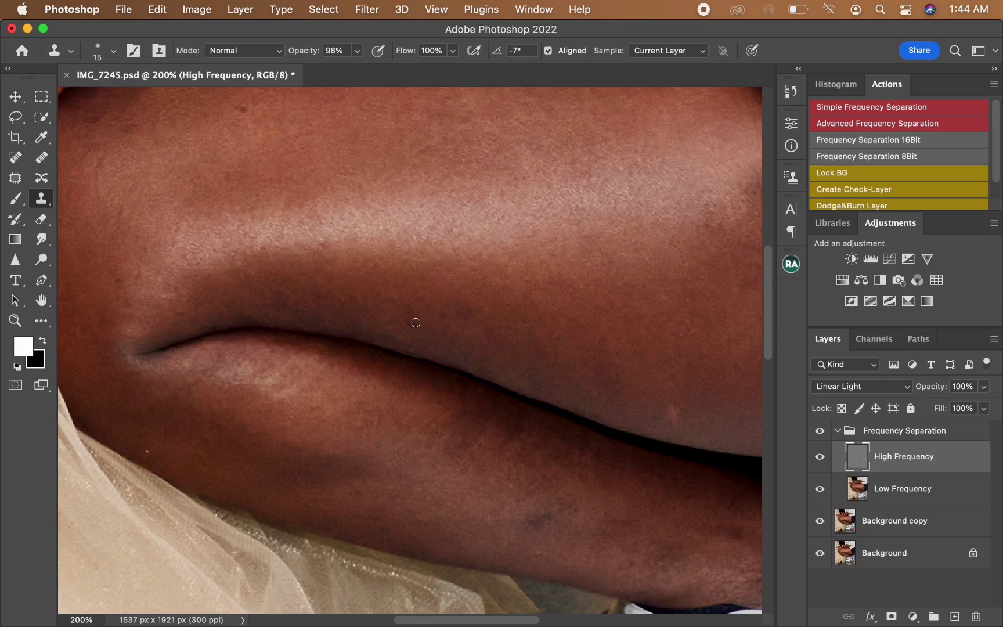
scroll(416, 323, "up", 10)
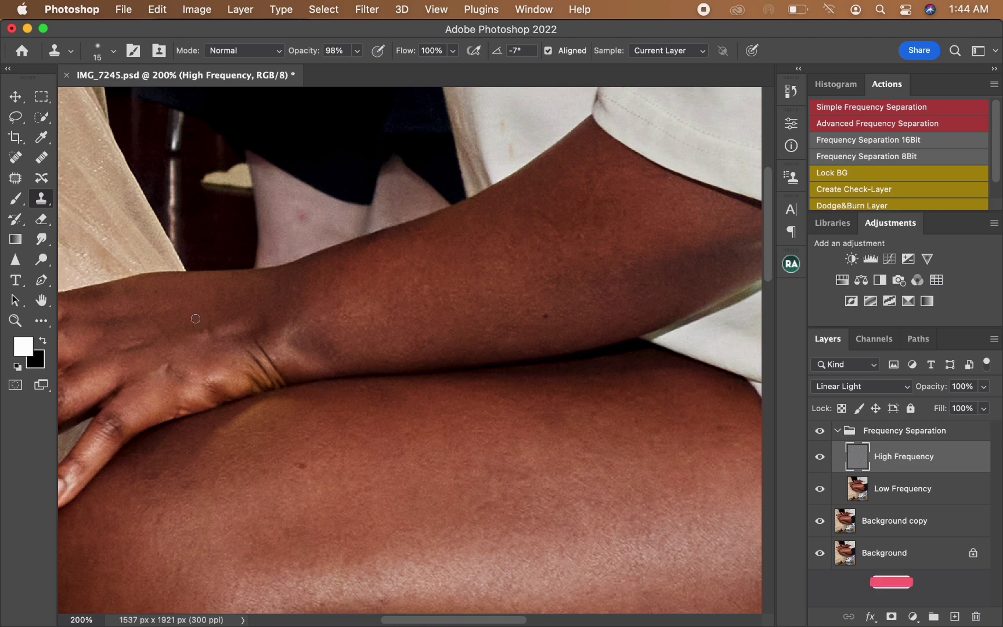
left_click_drag(196, 318, 205, 331)
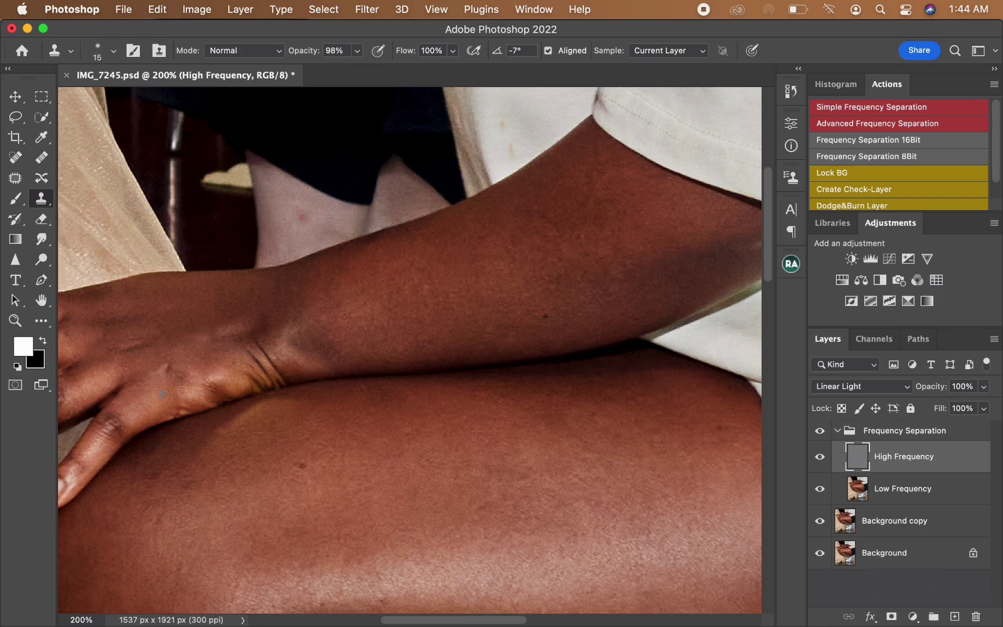
mouse_move(192, 361)
left_mouse_down()
mouse_move(169, 367)
mouse_move(151, 347)
mouse_move(122, 347)
mouse_move(146, 335)
left_mouse_up()
Clone out the dark spots on the forearm, the upper thigh and the base of the thumb with the Clone Stamp.
left_click(493, 320, "alt")
left_click_drag(544, 320, 539, 317)
left_click(342, 440, "alt")
left_click_drag(293, 468, 295, 468)
left_click(165, 410, "alt")
left_click_drag(178, 409, 177, 412)
Clone out the spots on the underside of the thigh, the calf and the skin near the ankle.
mouse_move(275, 506)
left_mouse_down()
mouse_move(333, 417)
mouse_move(279, 347)
left_mouse_up()
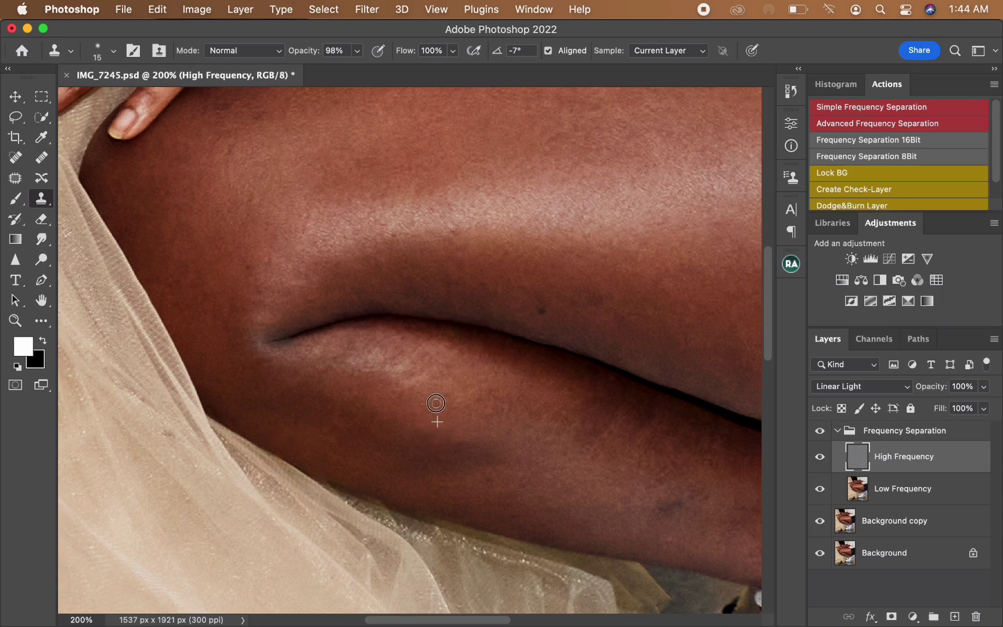
left_click(541, 311)
scroll(575, 365, "down", 5)
scroll(575, 365, "right", 5)
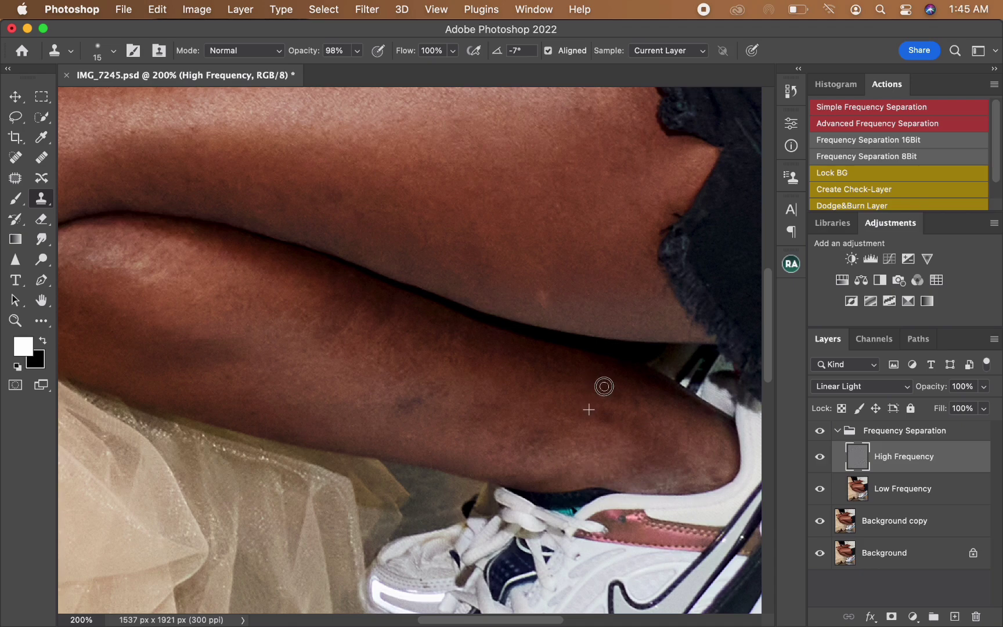
left_click(648, 447, "alt")
left_click(619, 473)
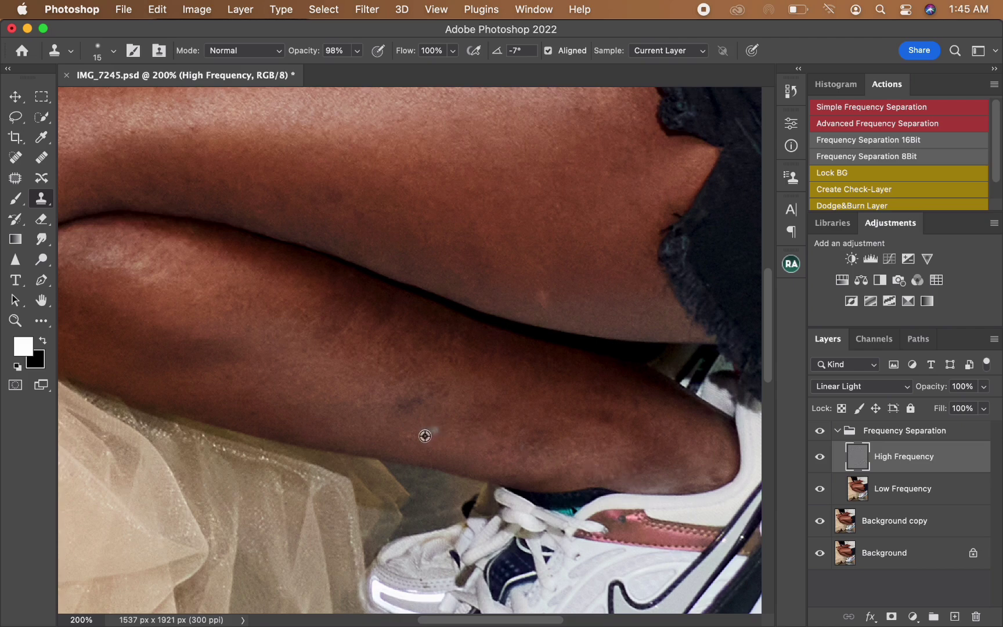
left_click(406, 403)
scroll(313, 395, "down", 2)
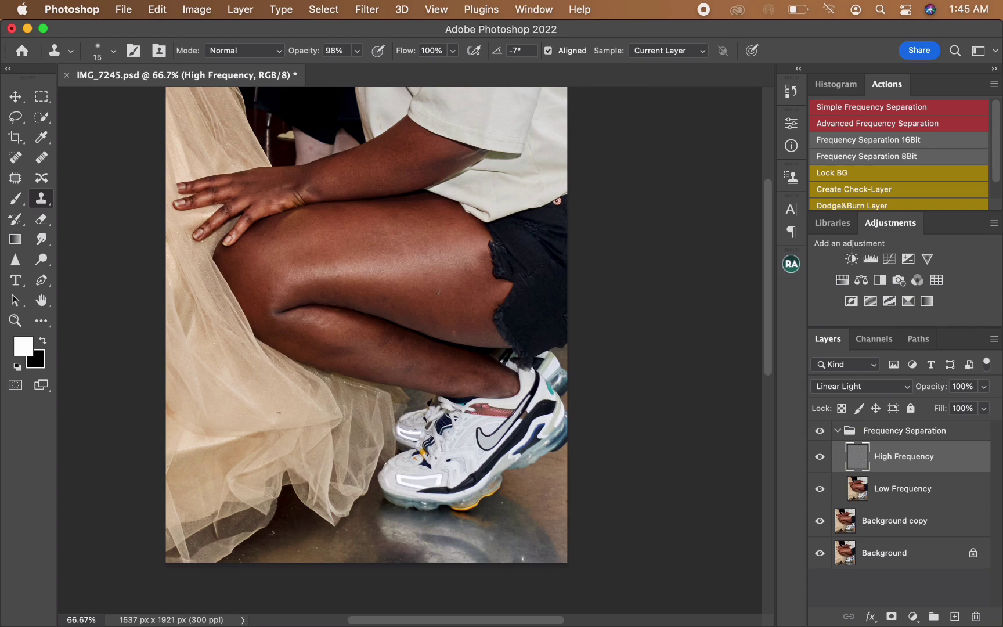
scroll(441, 336, "up", 3)
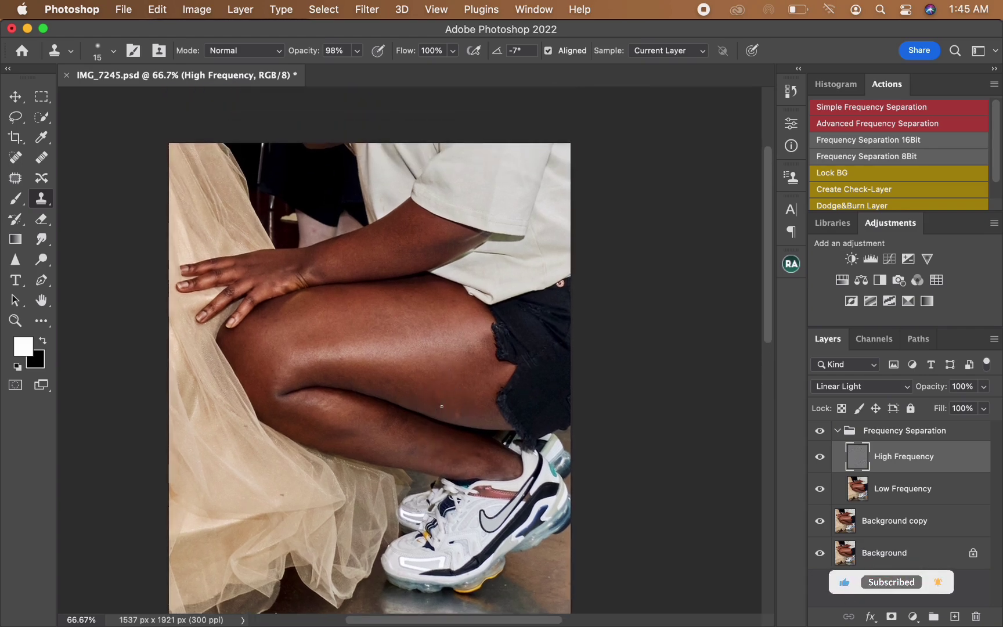
Blend the forearm tones on the Low Frequency layer with a 70 px Mixer Brush and clean the brush.
left_click(928, 494)
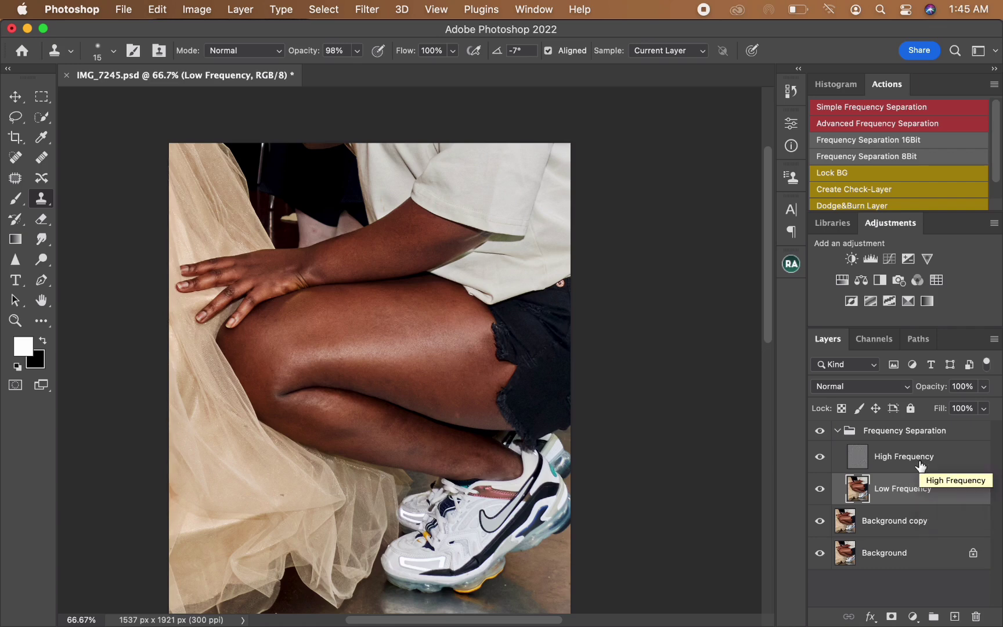
key("b")
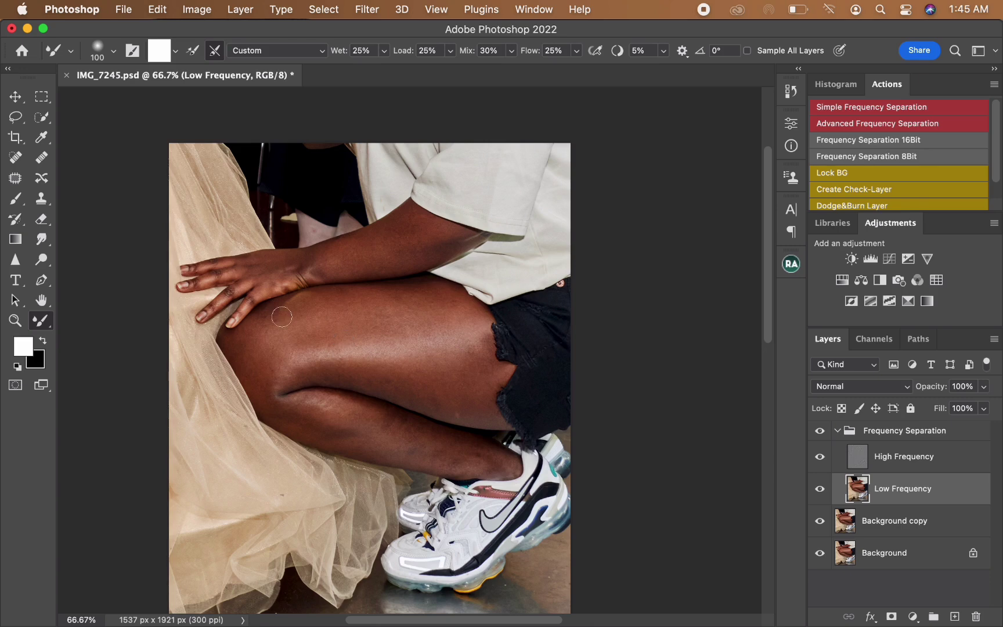
key("bracketleft")
left_click_drag(370, 238, 390, 244)
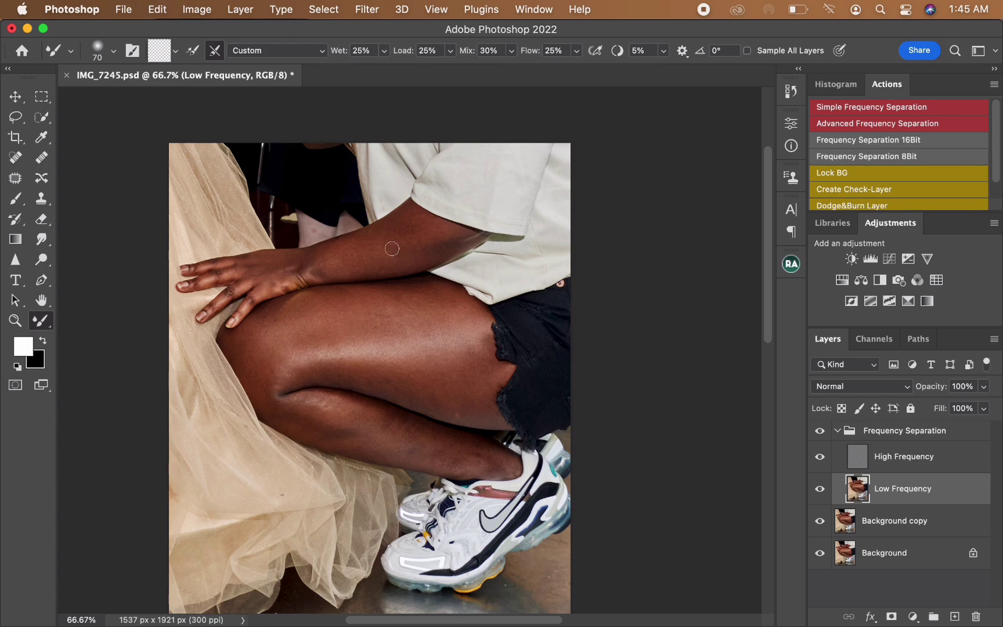
left_click(175, 54)
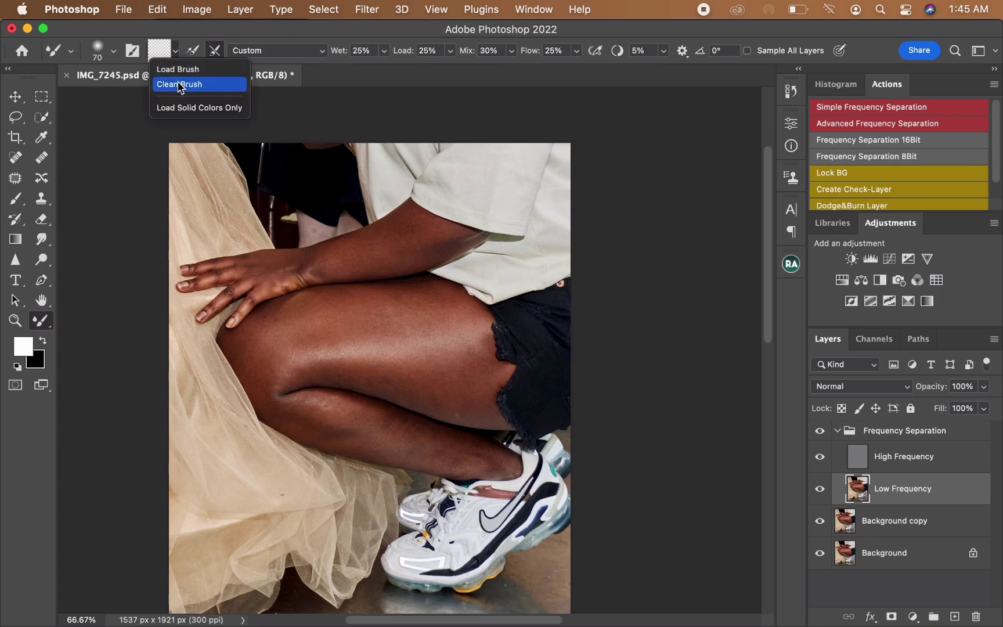
left_click(191, 86)
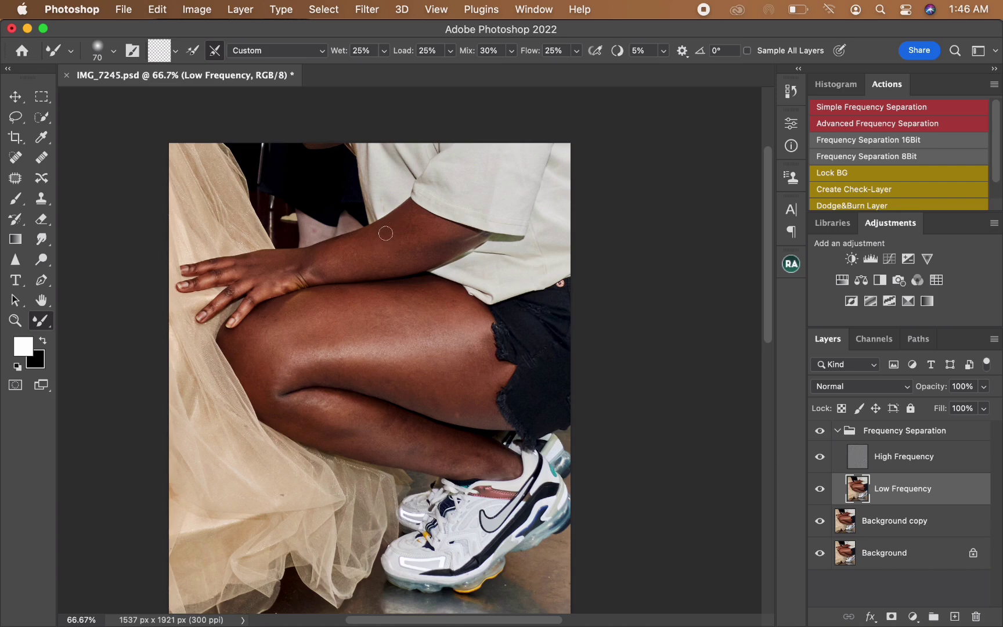
Smooth the tones along the forearm up to the sleeve with the Mixer Brush, adjusting its size up to 125 px.
key("bracketleft")
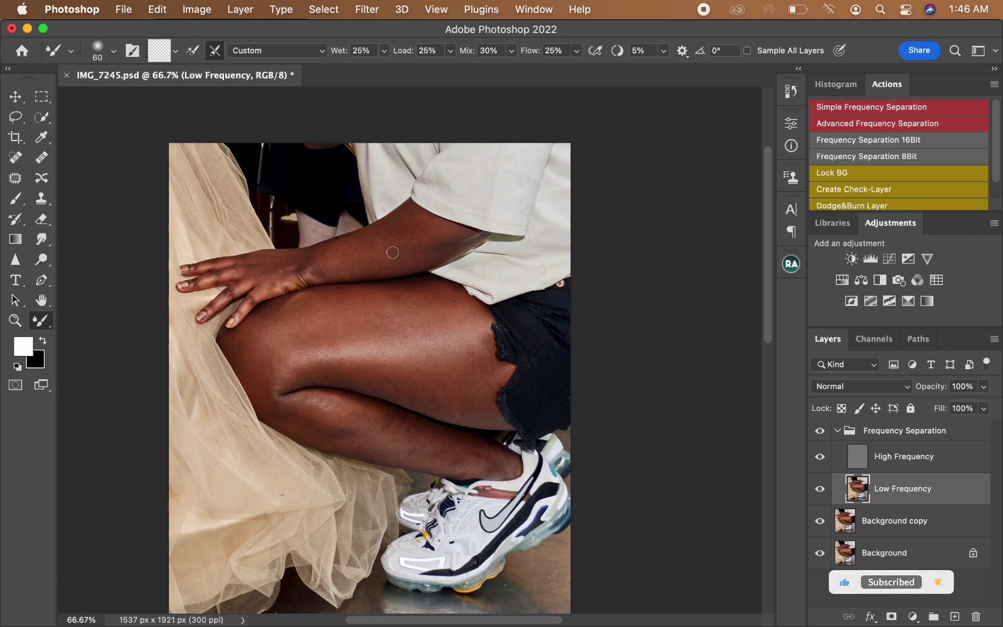
key("bracketright")
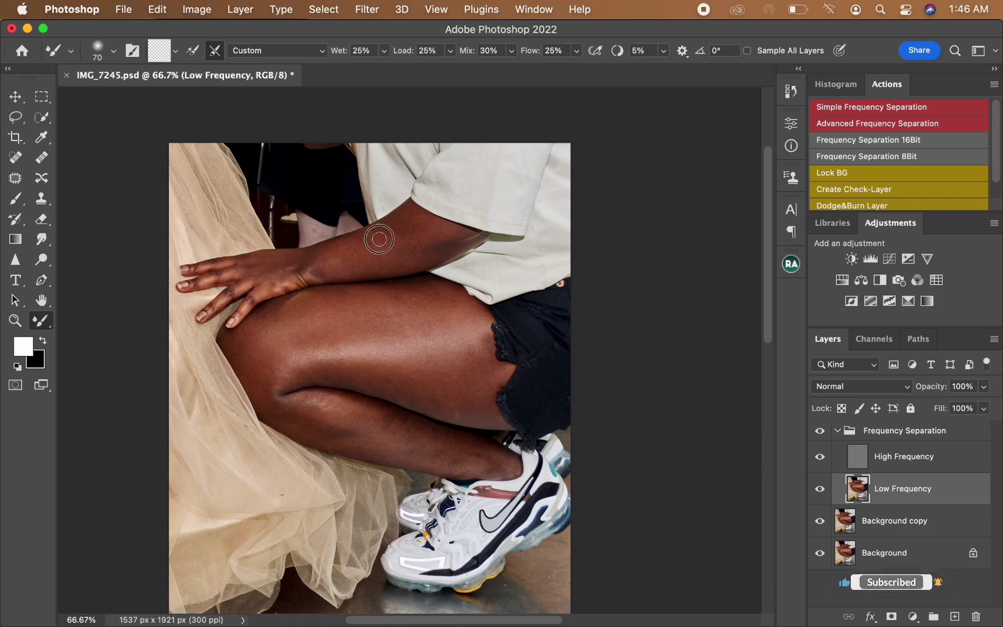
key("bracketright")
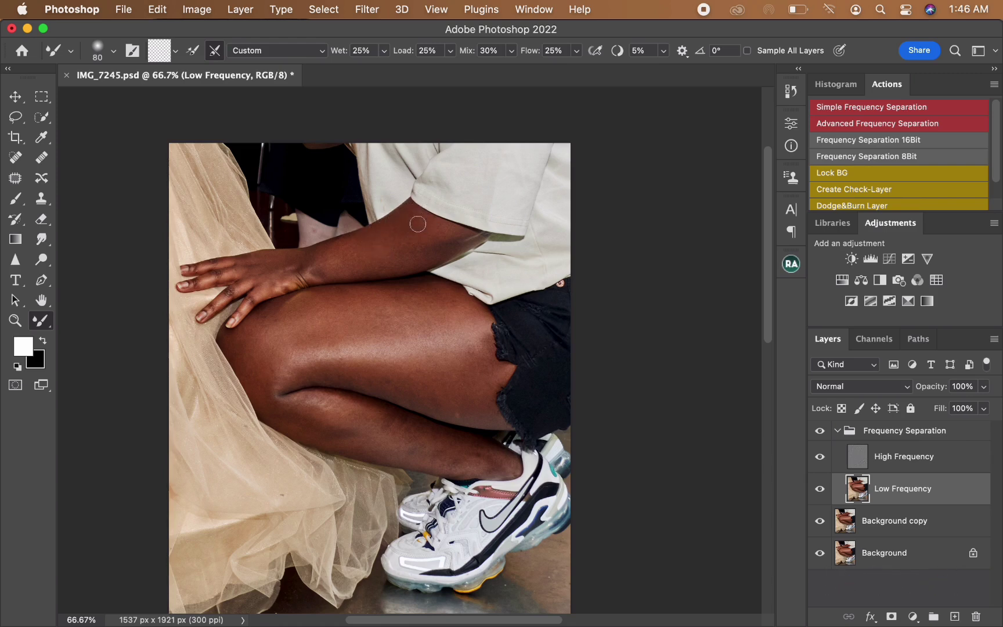
key("bracketright")
key("bracketright")
key("bracketright")
mouse_move(381, 241)
left_mouse_down()
mouse_move(324, 258)
mouse_move(382, 241)
left_mouse_up()
key("bracketleft")
key("bracketleft")
key("bracketright")
key("bracketright")
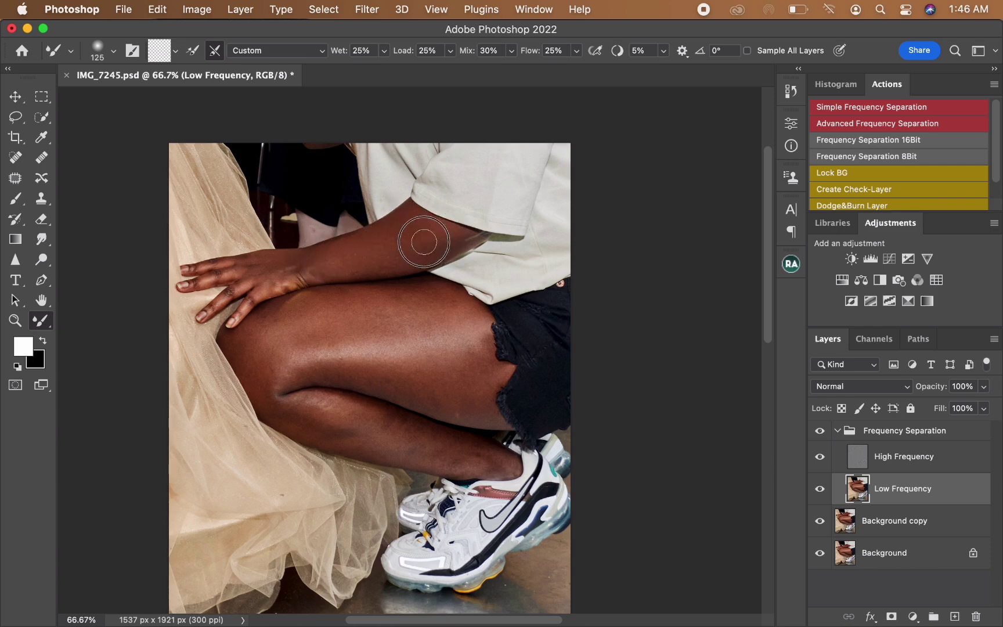
left_click_drag(454, 239, 410, 258)
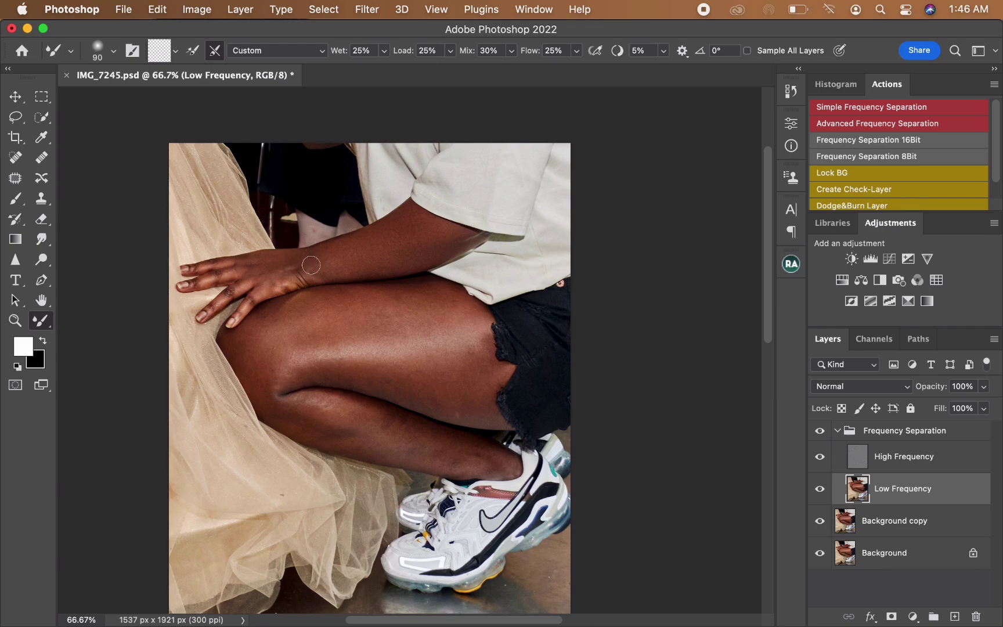
Smooth the tones of the wrist, hand and fingers with the Mixer Brush, varying its size between about 40 and 90 px.
mouse_move(311, 273)
left_mouse_down()
mouse_move(248, 264)
mouse_move(268, 273)
mouse_move(253, 281)
mouse_move(280, 283)
mouse_move(300, 271)
mouse_move(279, 269)
mouse_move(281, 279)
mouse_move(322, 277)
mouse_move(305, 266)
mouse_move(242, 312)
mouse_move(250, 300)
mouse_move(233, 291)
mouse_move(218, 305)
mouse_move(248, 285)
left_mouse_up()
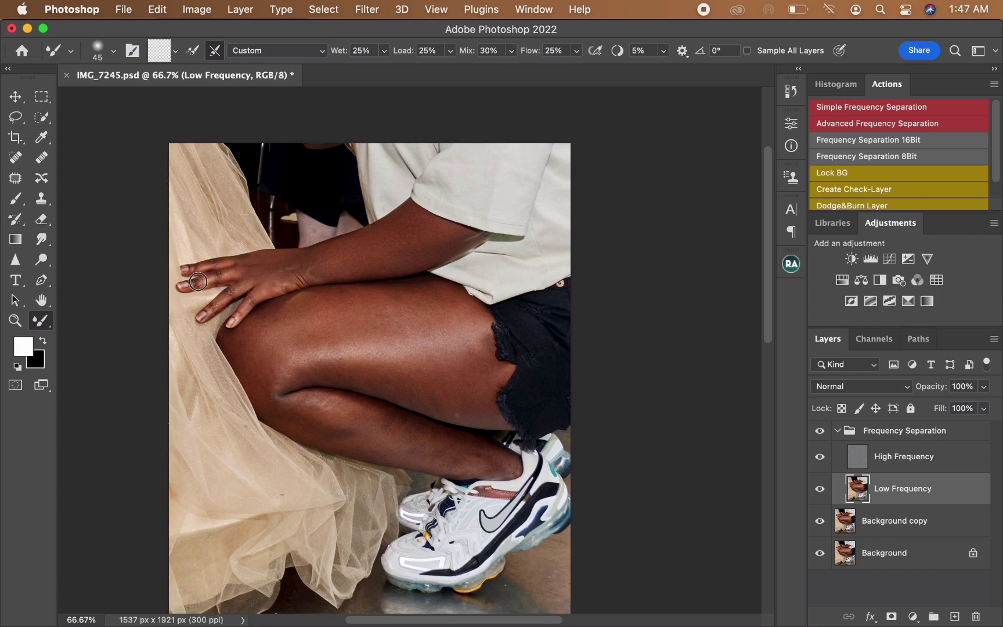
key("bracketright")
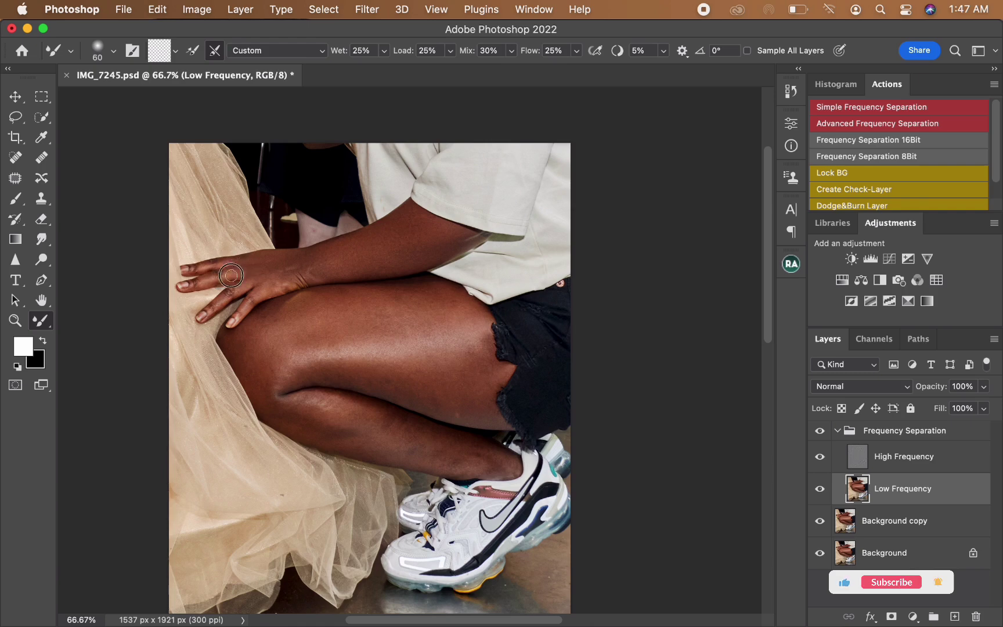
key("bracketleft")
key("bracketleft")
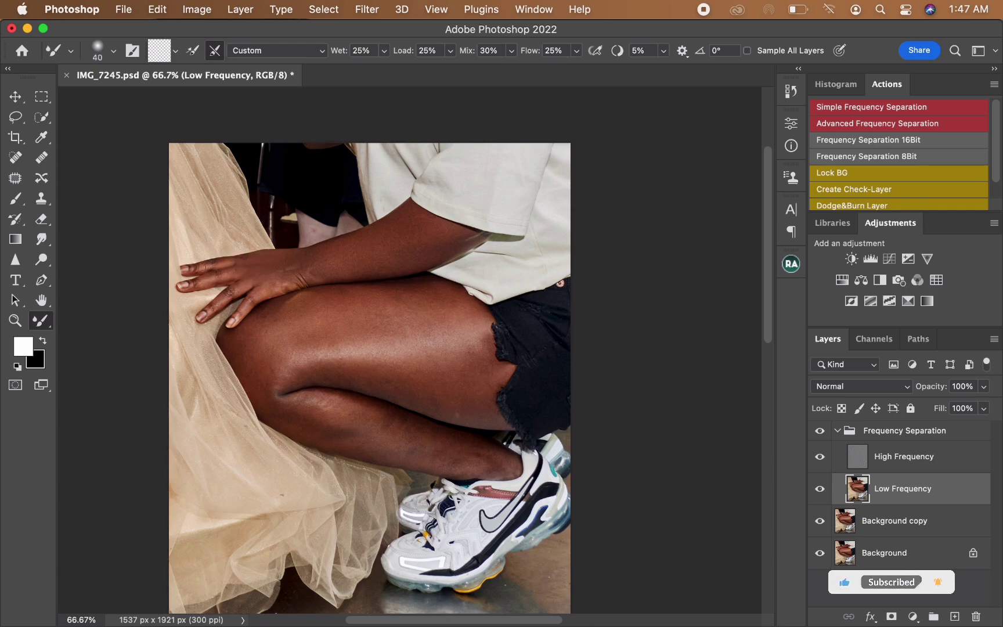
key("bracketleft")
key("bracketright")
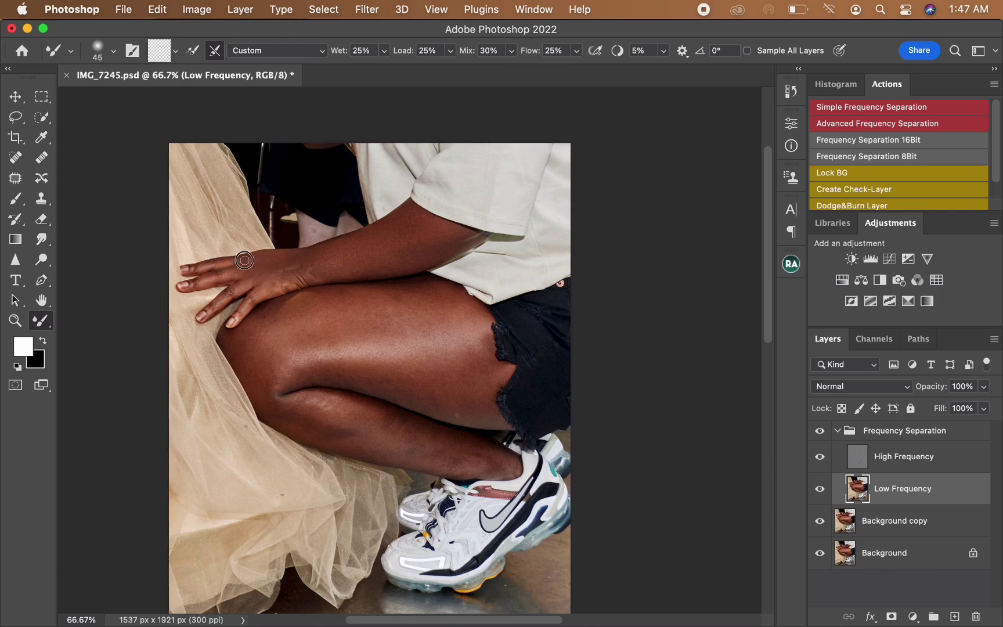
key("bracketright")
key("bracketright")
key("bracketright")
Clone skin texture over the wrist creases on the High Frequency layer with the 15 px Clone Stamp.
left_click(952, 475)
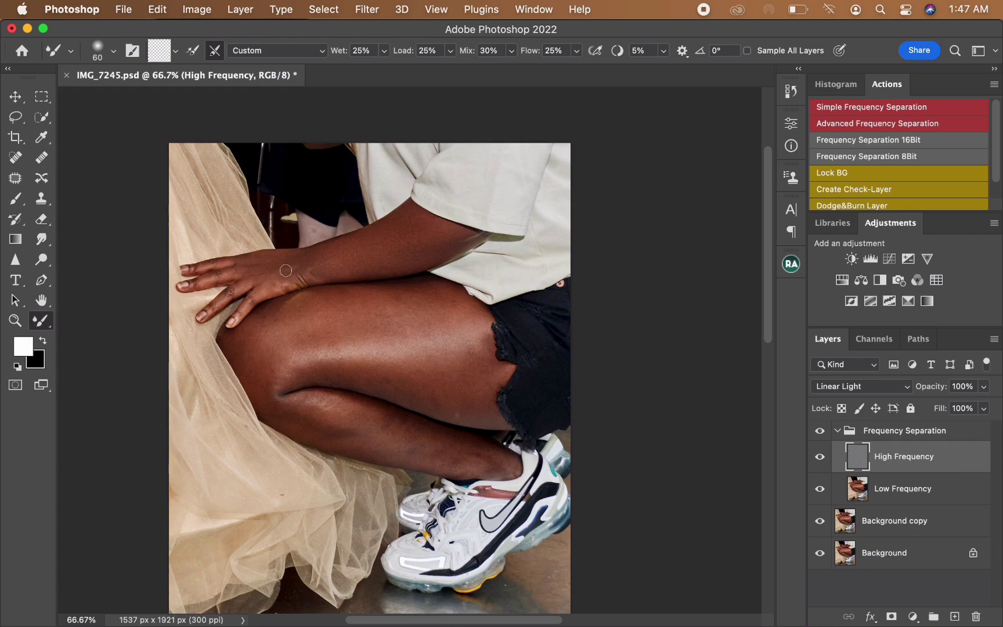
key("super+equal")
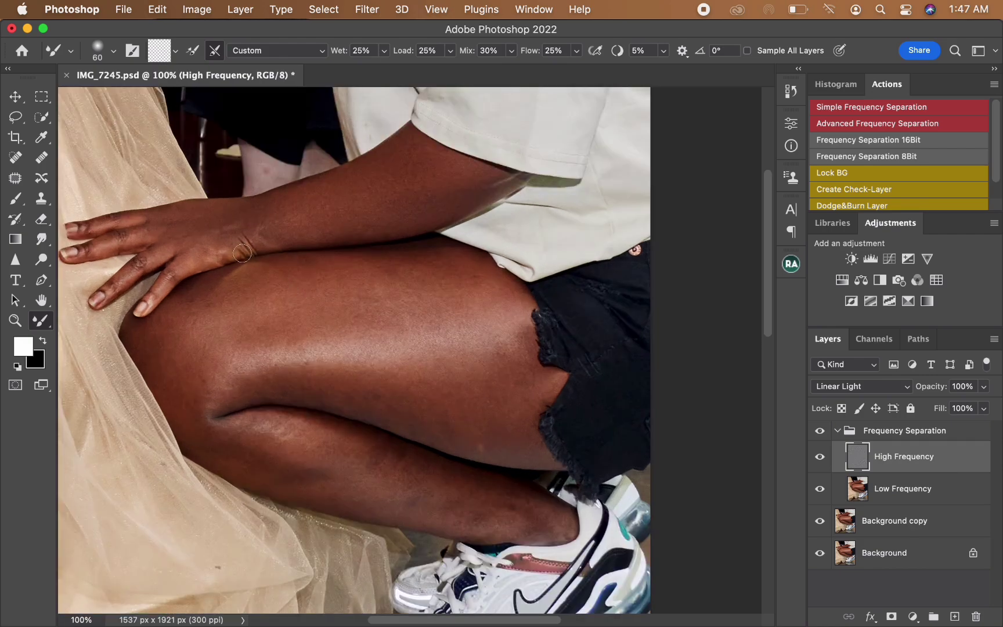
left_click(42, 198)
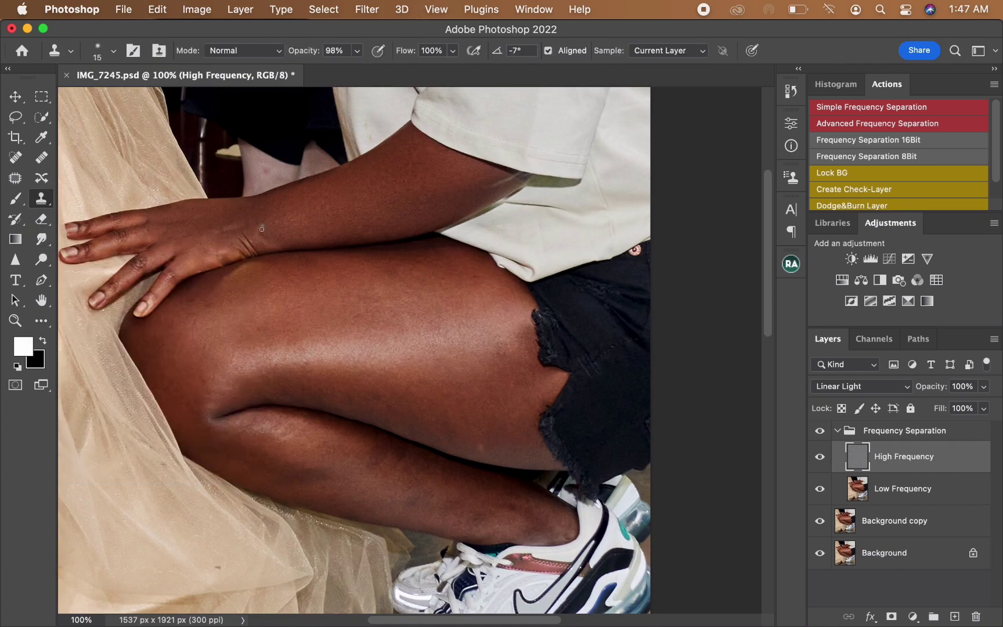
left_click(227, 219, "alt")
left_click(280, 234, "alt")
key("super+minus")
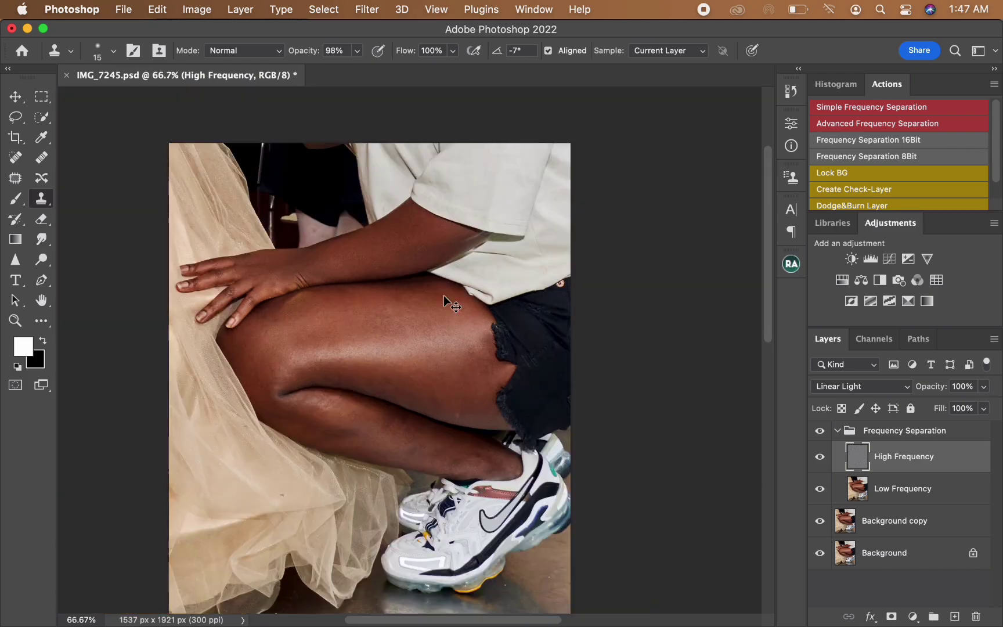
Smooth the wrist tones on the Low Frequency layer with the Mixer Brush, raising its size from 60 to 90 px.
left_click(907, 491)
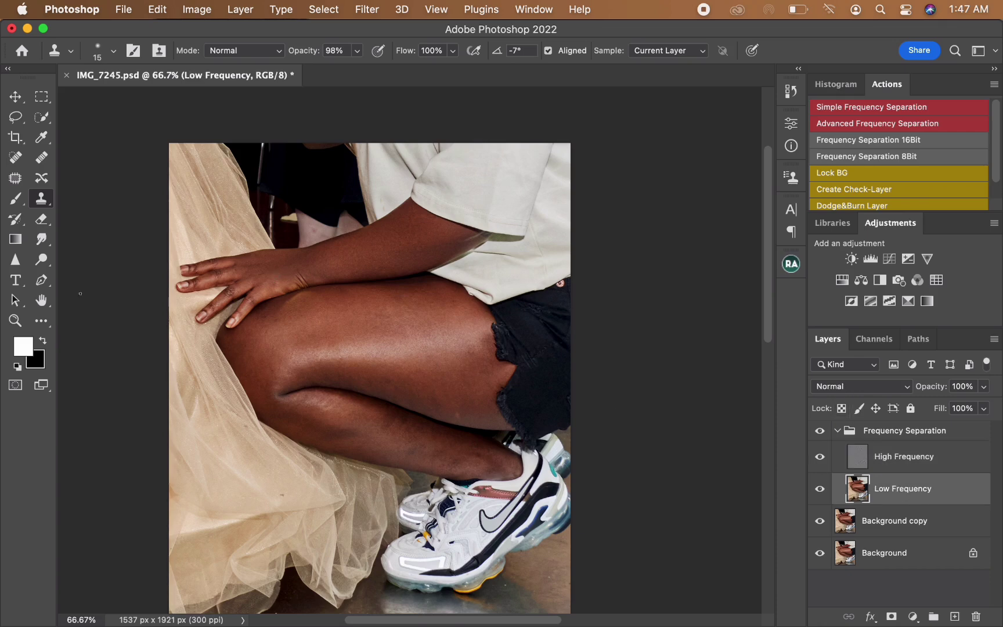
left_click(42, 321)
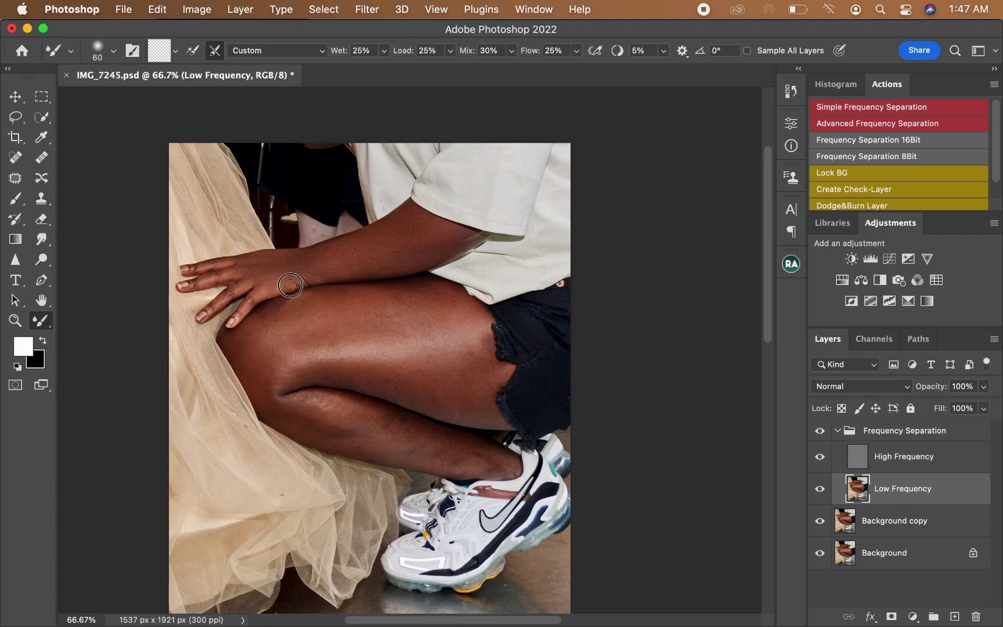
key("bracketright")
key("bracketright")
key("bracketright")
Clone skin texture over the back of the hand near the wrist on the High Frequency layer with the 15 px Clone Stamp.
left_click(878, 458)
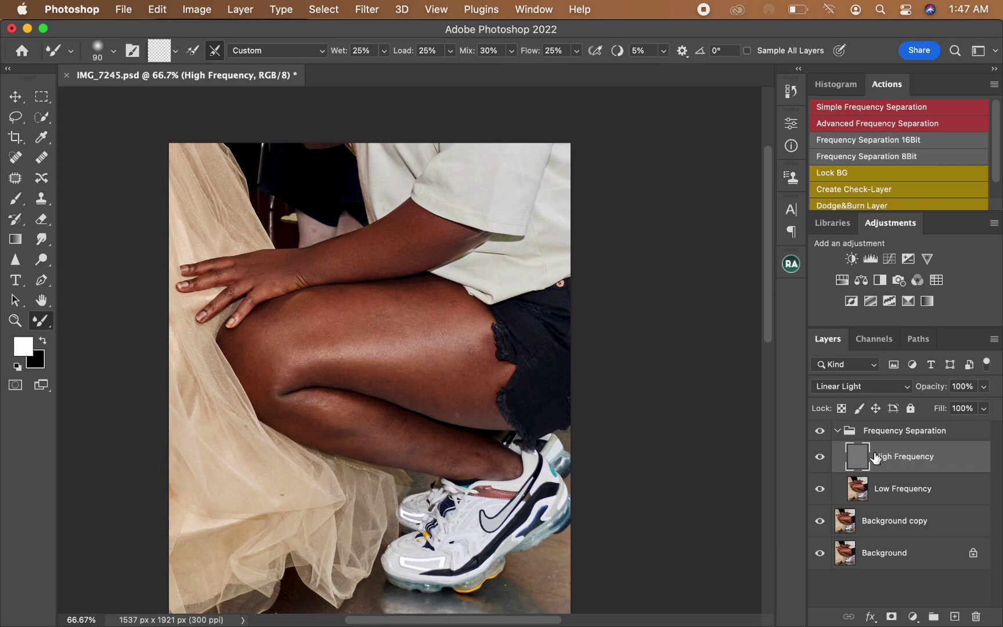
left_click(41, 198)
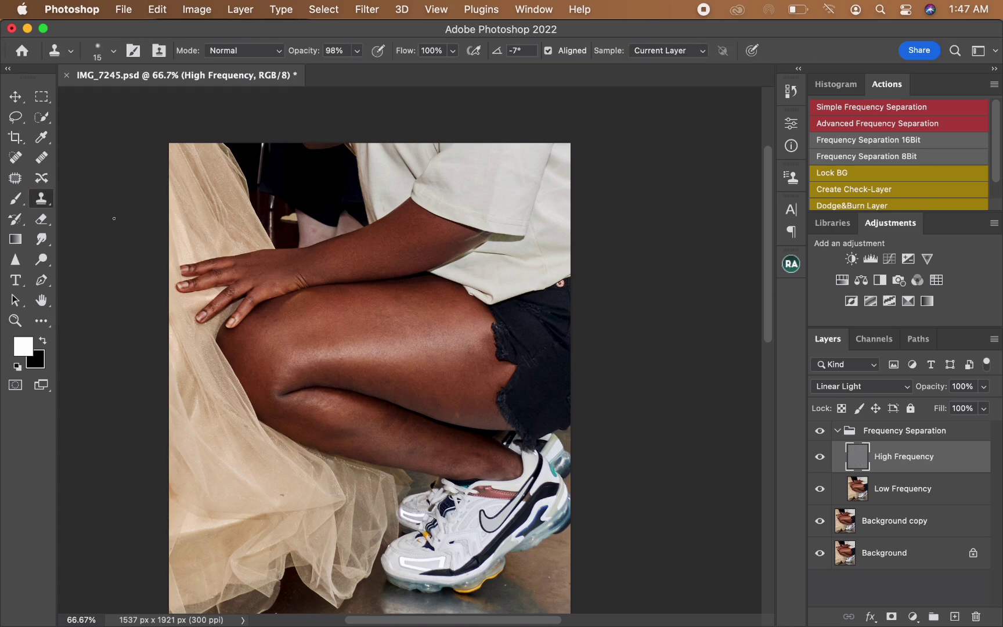
left_click(282, 278, "alt")
left_click_drag(282, 285, 278, 292)
Blend the tones across the upper thigh on the Low Frequency layer with the Mixer Brush, enlarging it from 80 to 175 px.
left_click(893, 494)
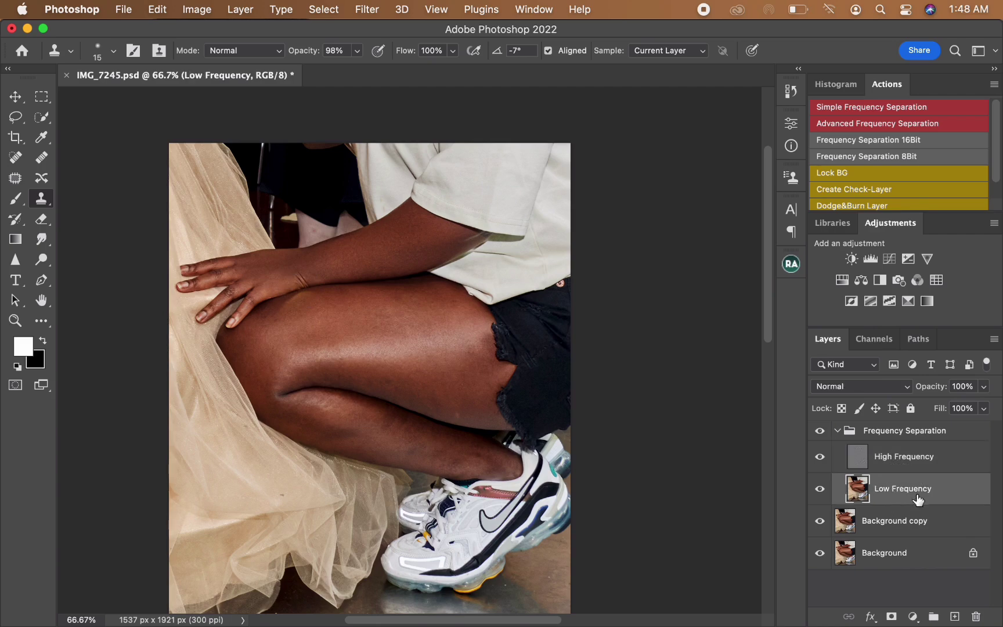
key("b")
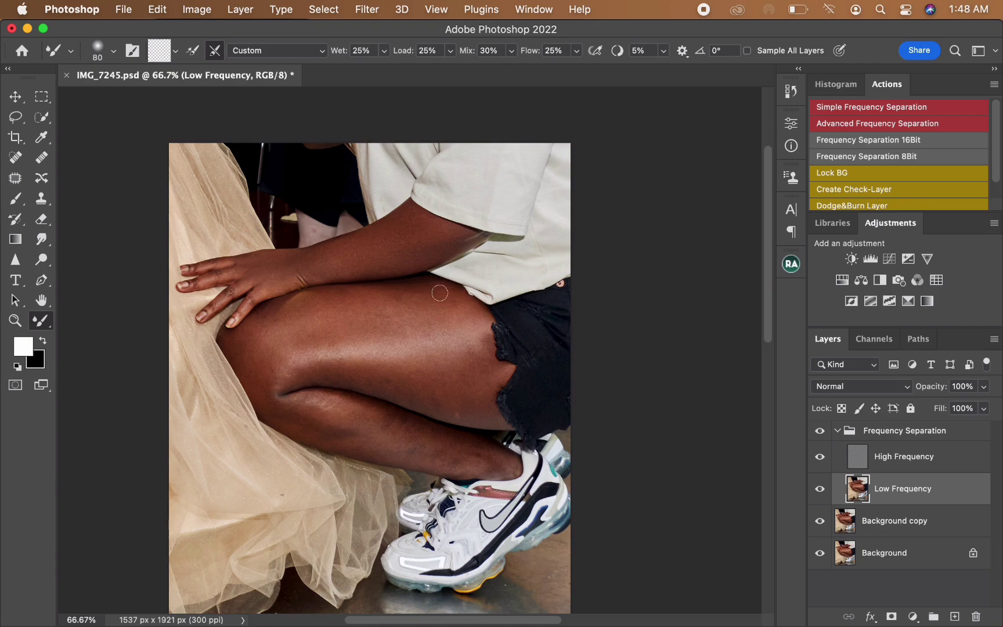
mouse_move(438, 290)
left_mouse_down()
mouse_move(426, 291)
mouse_move(459, 284)
mouse_move(380, 287)
mouse_move(390, 295)
left_mouse_up()
key("bracketright")
key("bracketright")
key("bracketright")
key("bracketright")
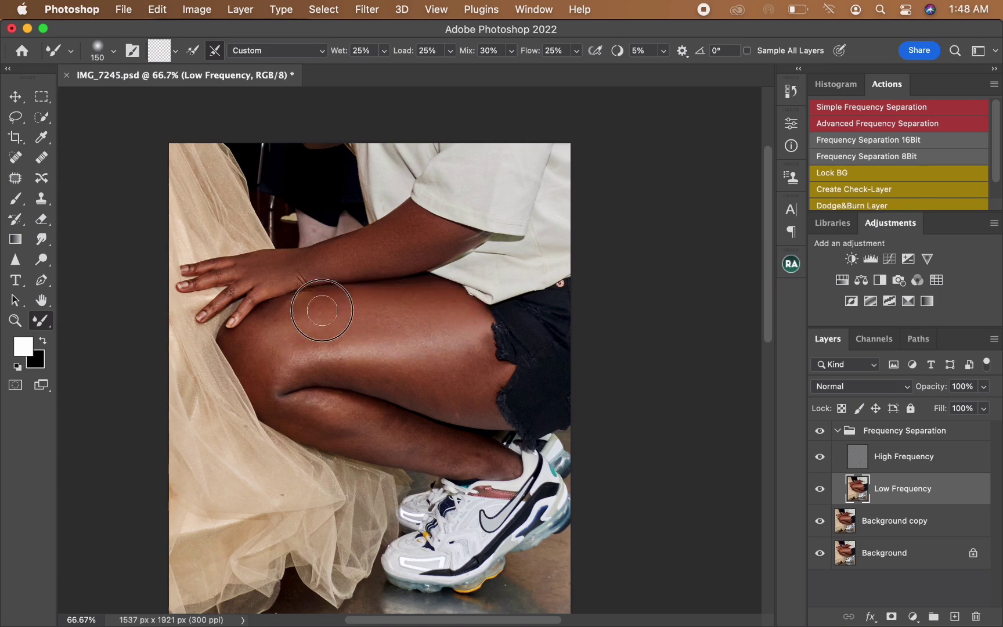
mouse_move(322, 310)
left_mouse_down()
mouse_move(274, 324)
mouse_move(254, 355)
mouse_move(280, 359)
mouse_move(327, 343)
mouse_move(471, 352)
mouse_move(477, 342)
mouse_move(456, 340)
left_mouse_up()
key("bracketright")
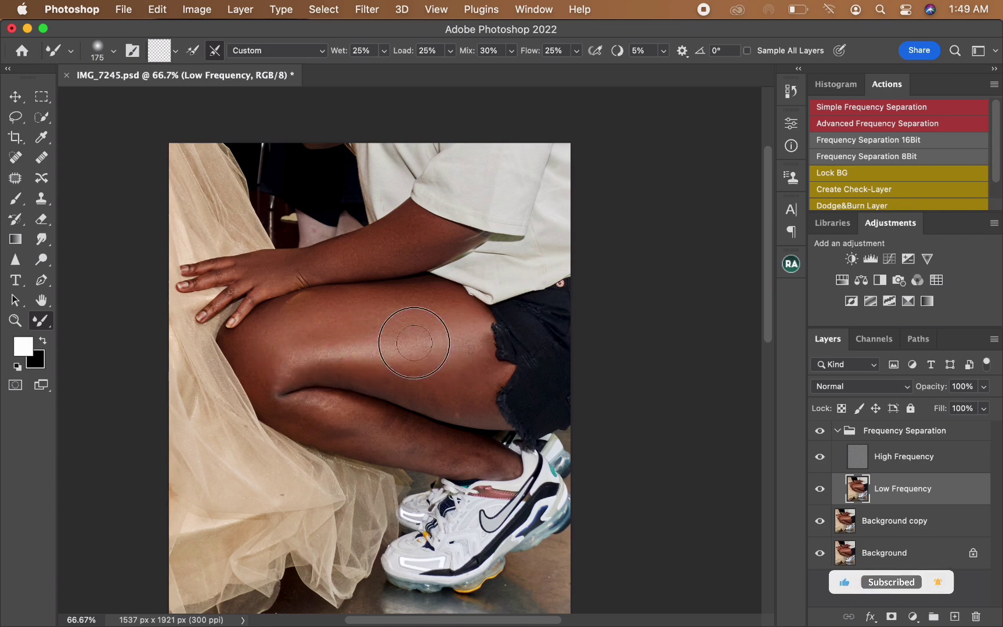
Smooth the tones from the knee along the lower thigh with the Mixer Brush, varying its size between 80 and 250 px.
key("bracketleft")
key("bracketleft")
key("bracketleft")
key("bracketleft")
key("bracketleft")
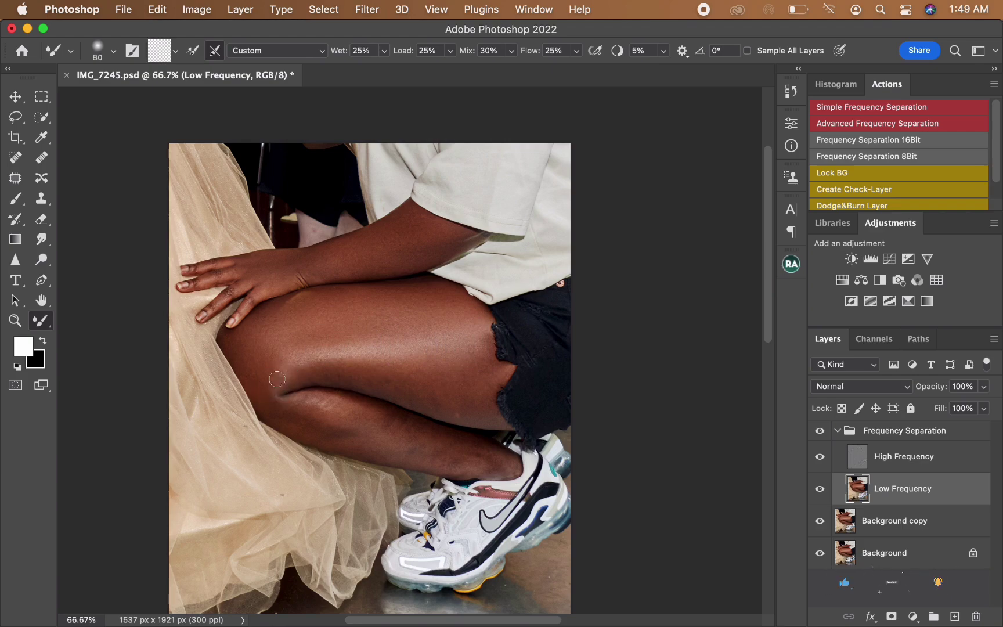
key("bracketright")
key("bracketright")
key("bracketright")
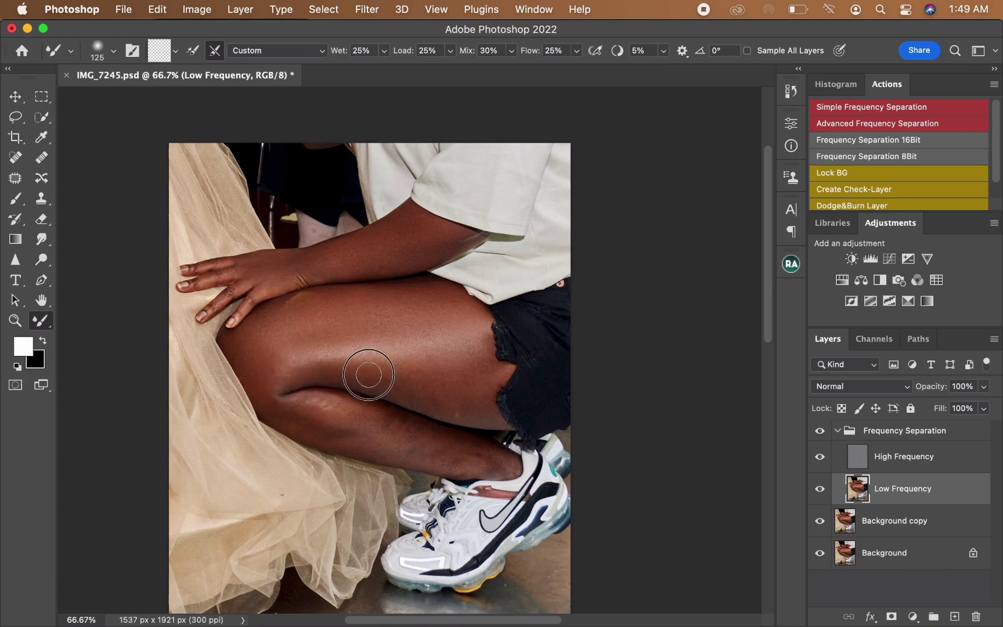
key("bracketright")
key("bracketright")
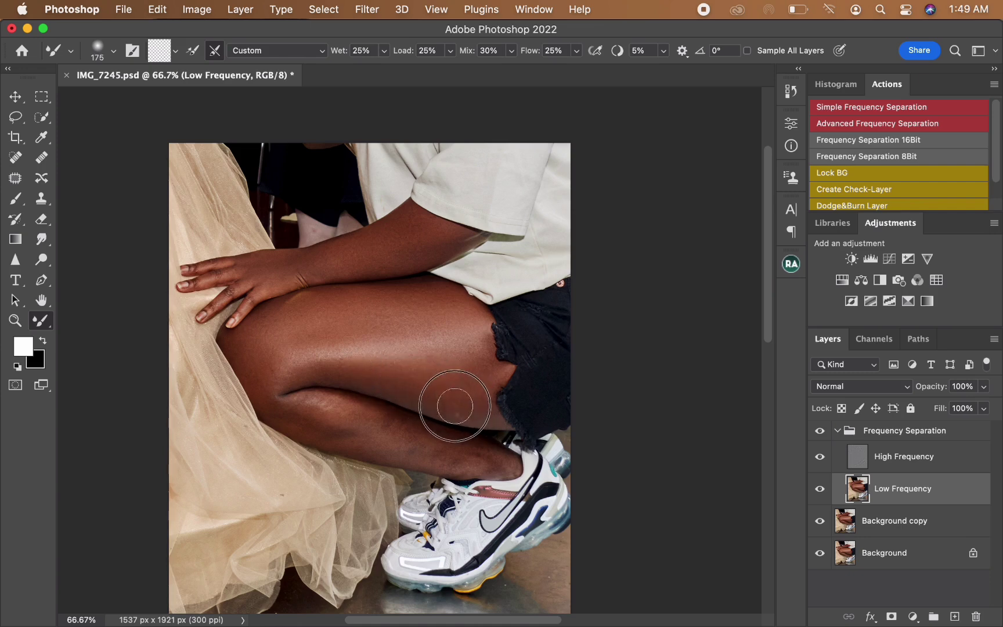
key("bracketright")
key("bracketright")
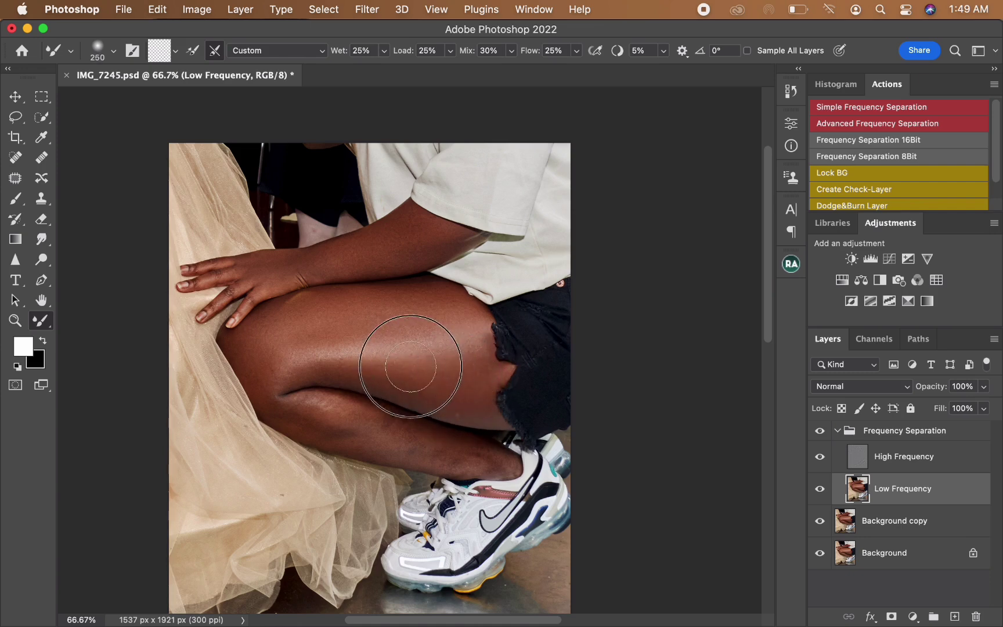
Smooth the thigh tones along the frayed hem of the shorts with the Mixer Brush, starting from 60 px.
key("bracketleft")
key("bracketleft")
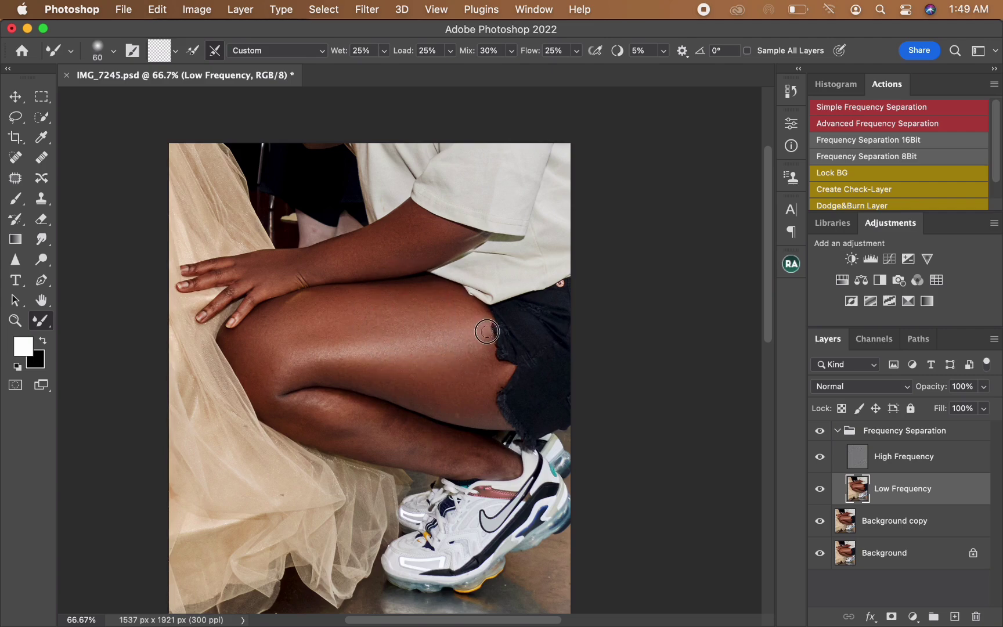
key("bracketright")
mouse_move(489, 357)
left_mouse_down()
mouse_move(506, 369)
mouse_move(491, 381)
left_mouse_up()
key("bracketright")
key("bracketright")
key("bracketright")
key("bracketright")
key("bracketright")
key("bracketright")
key("bracketleft")
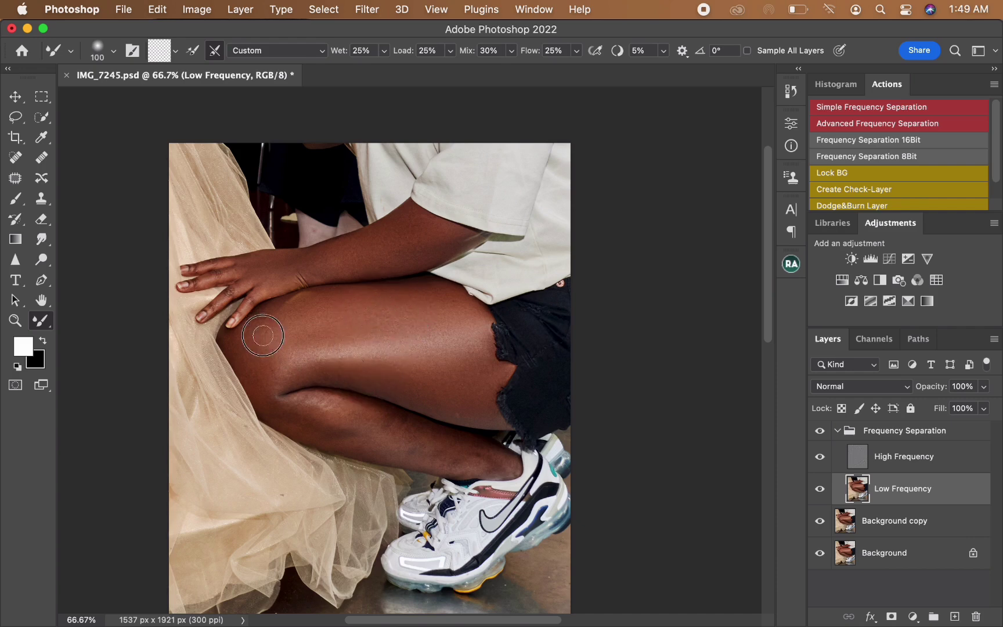
Blend the tones around the knee crease and the upper part of the lower leg with the Mixer Brush at up to 150 px.
mouse_move(296, 408)
left_mouse_down()
mouse_move(267, 397)
mouse_move(292, 419)
mouse_move(296, 404)
mouse_move(380, 419)
mouse_move(321, 421)
mouse_move(355, 427)
mouse_move(339, 429)
mouse_move(351, 439)
mouse_move(287, 407)
left_mouse_up()
key("bracketright")
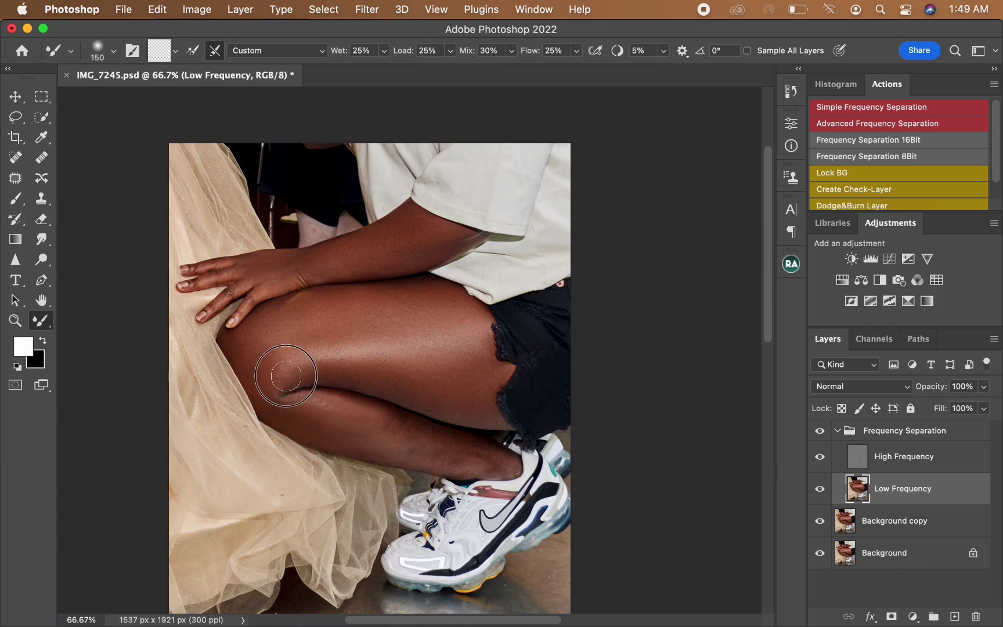
key("bracketleft")
key("bracketleft")
key("bracketleft")
key("bracketright")
key("bracketright")
key("bracketright")
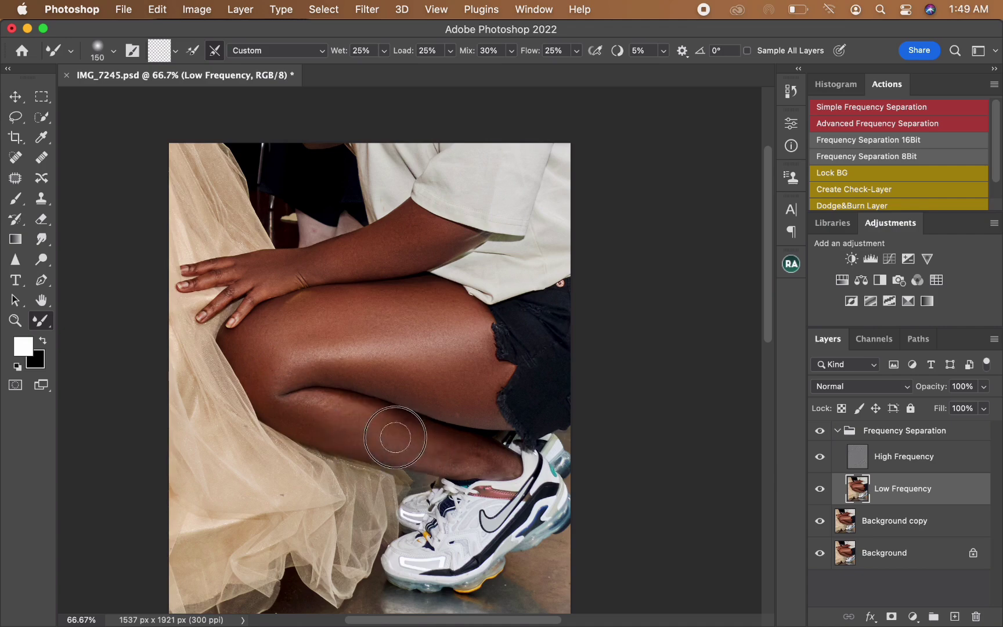
Smooth the lower leg tones down to the ankle with the Mixer Brush, varying its size between 100 and 175 px.
key("bracketright")
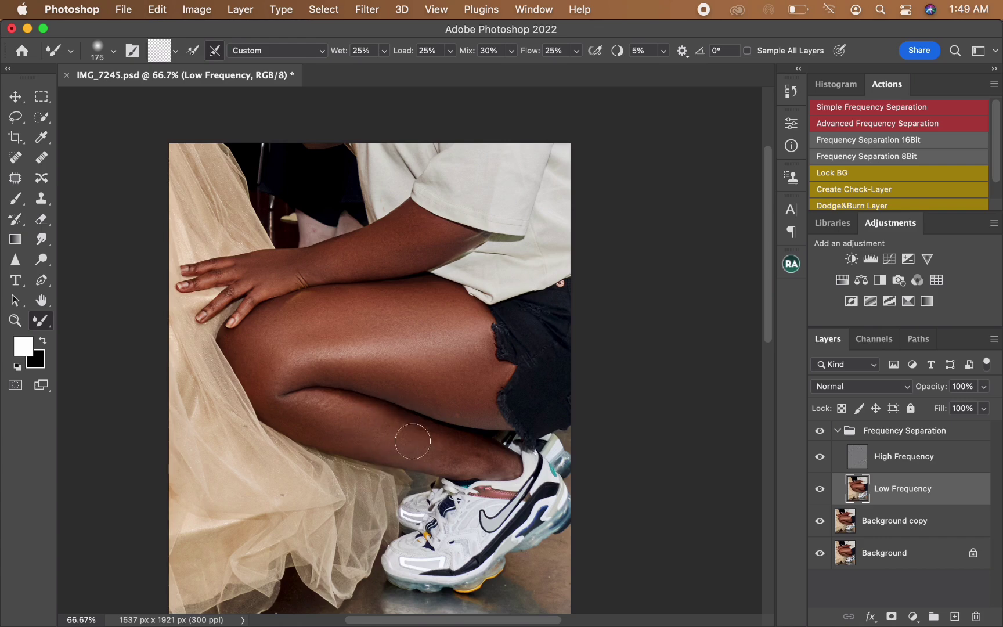
key("bracketleft")
key("bracketleft")
key("bracketleft")
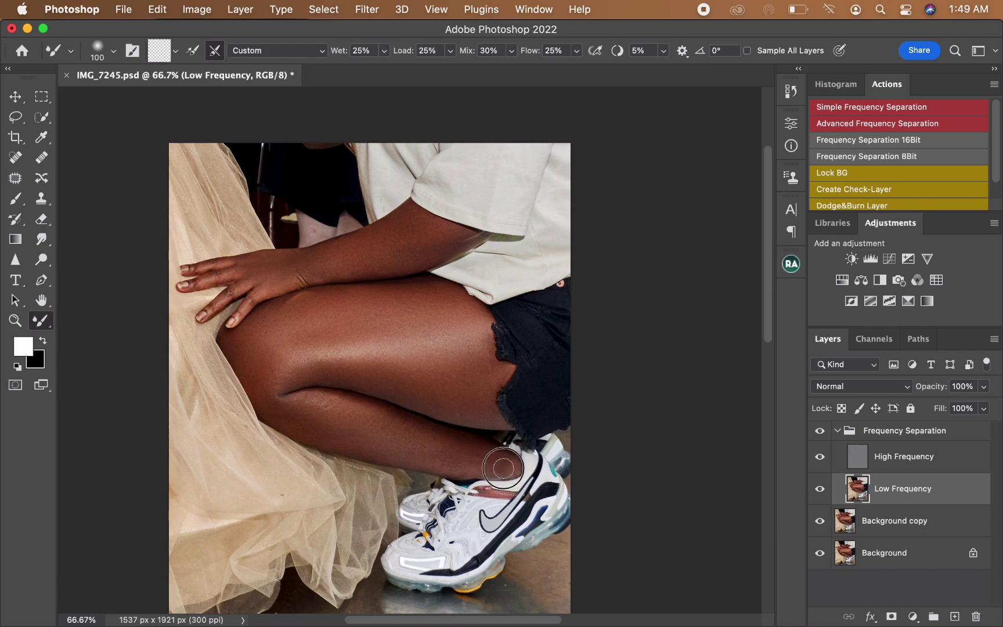
key("bracketright")
key("bracketright")
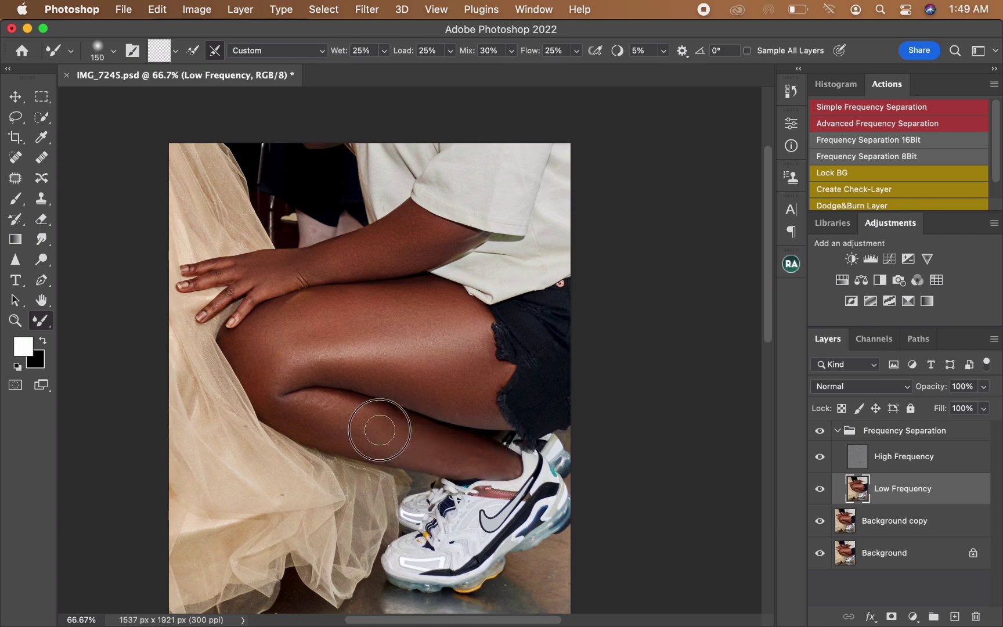
Clone lower leg skin texture over the ankle on the High Frequency layer with the 35 px Clone Stamp.
left_click(890, 465)
left_click(42, 201)
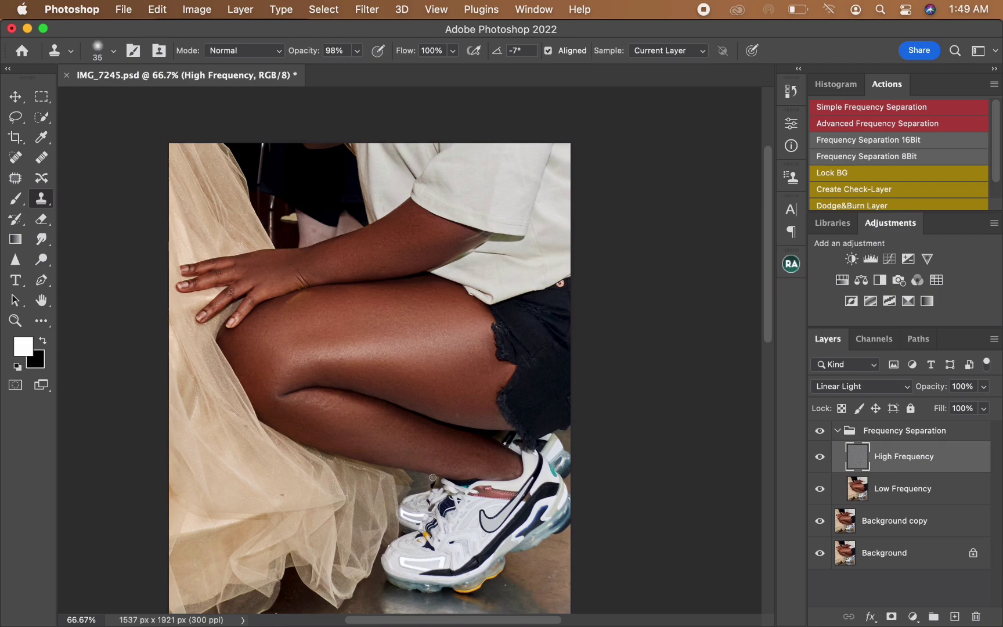
left_click(440, 461, "alt")
mouse_move(498, 457)
left_mouse_down()
mouse_move(473, 446)
mouse_move(490, 463)
left_mouse_up()
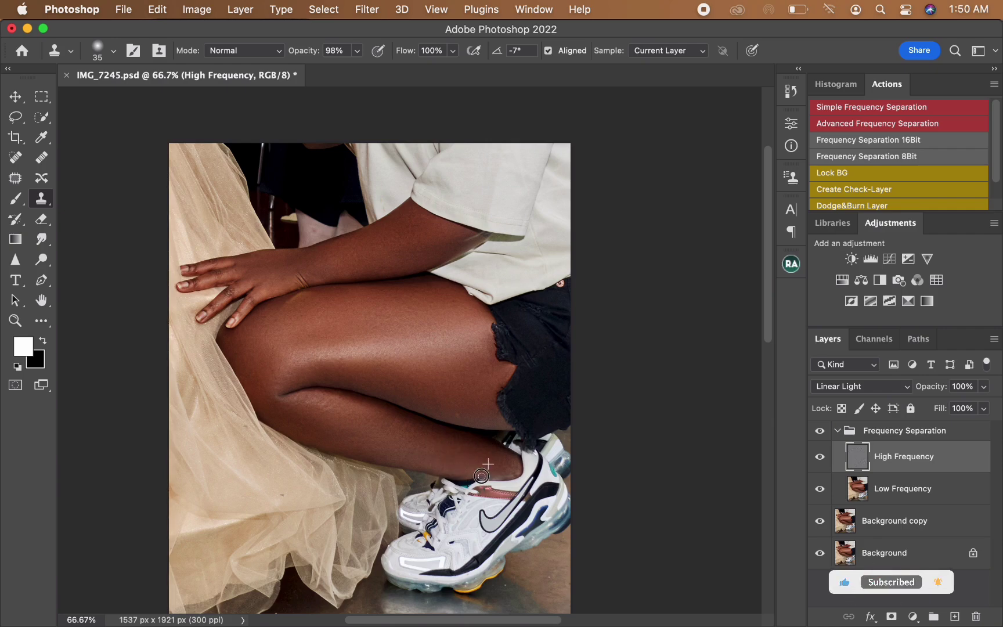
left_click_drag(488, 466, 509, 460)
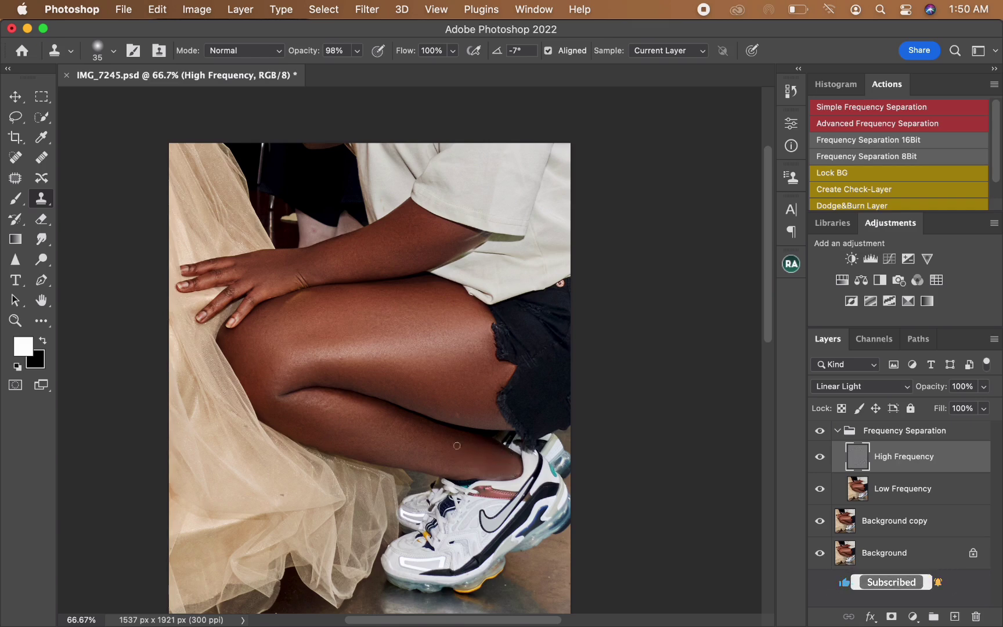
Clone clean skin texture above and below the knee crease with the 35 px Clone Stamp.
left_click(336, 414, "alt")
mouse_move(303, 402)
left_mouse_down()
mouse_move(333, 405)
mouse_move(326, 410)
left_mouse_up()
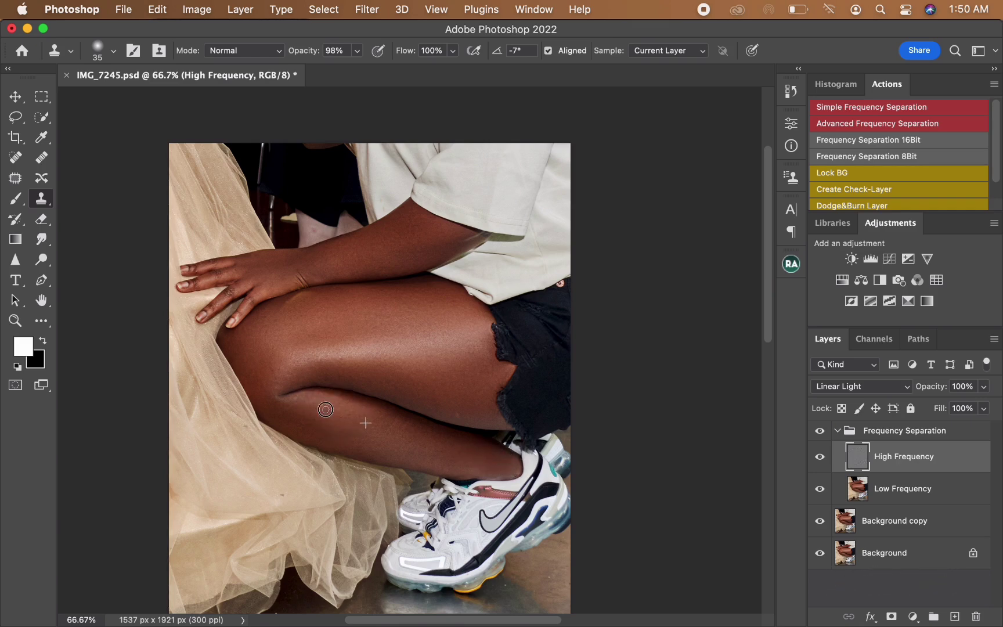
left_click(292, 401, "alt")
left_click(289, 367, "alt")
left_click_drag(291, 378, 275, 392)
Clone skin texture over the remaining marks on the thigh, lower leg and ankle, resampling a nearby source for each area.
left_click(415, 399, "alt")
left_click_drag(461, 416, 471, 352)
left_click(463, 388, "alt")
left_click(390, 442, "alt")
mouse_move(401, 432)
left_mouse_down()
mouse_move(380, 427)
mouse_move(390, 438)
mouse_move(412, 437)
mouse_move(403, 438)
left_mouse_up()
left_click(504, 464, "alt")
left_click_drag(509, 472, 515, 475)
Smooth the thigh and knee on the Low Frequency layer with a 100 to 175 px Mixer Brush and compare with the Frequency Separation group hidden.
left_click(909, 496)
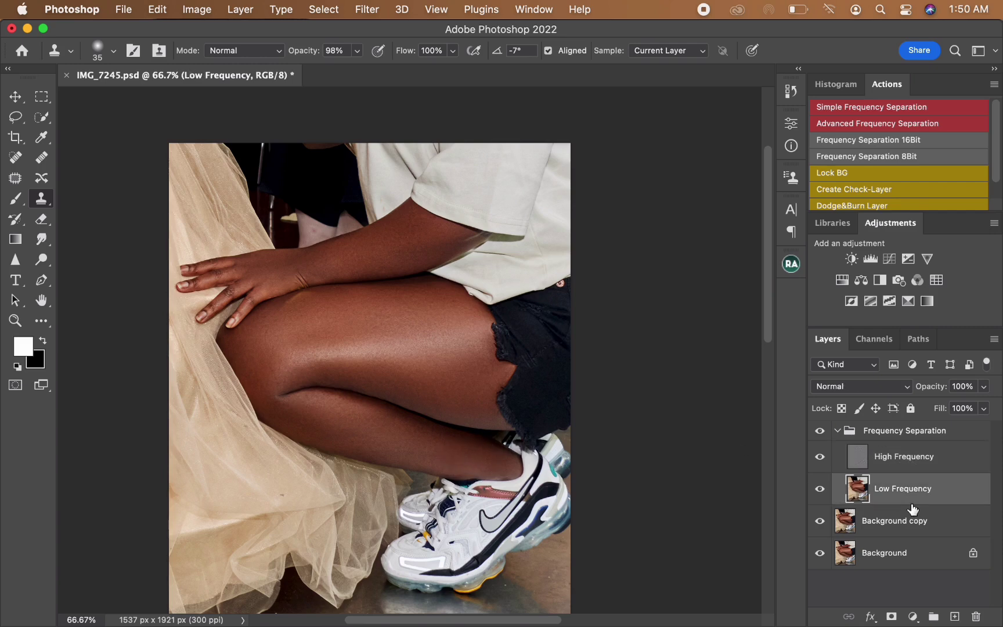
left_click(41, 320)
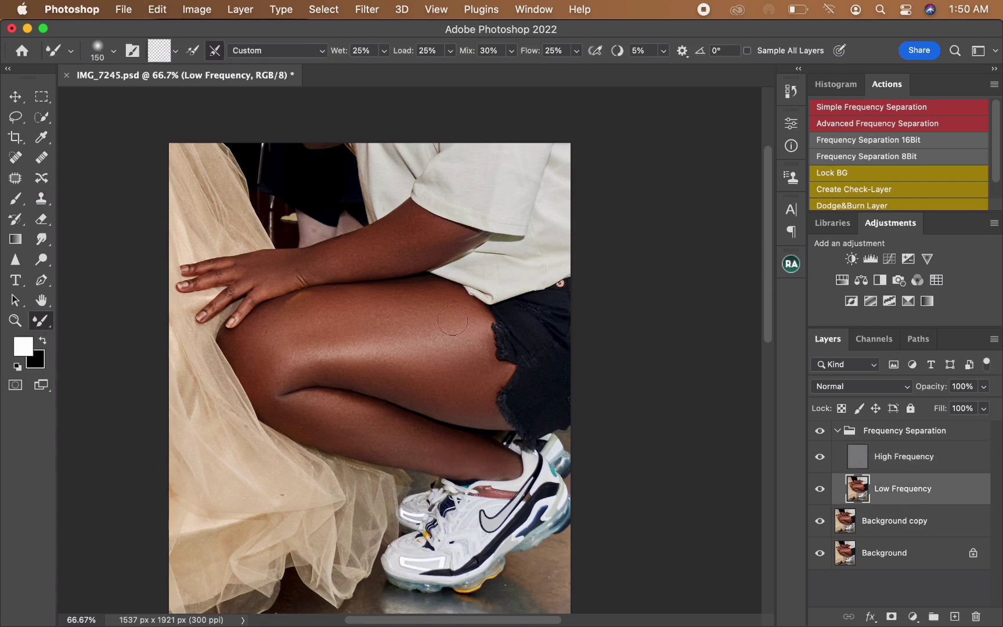
key("bracketleft")
key("bracketright")
key("bracketright")
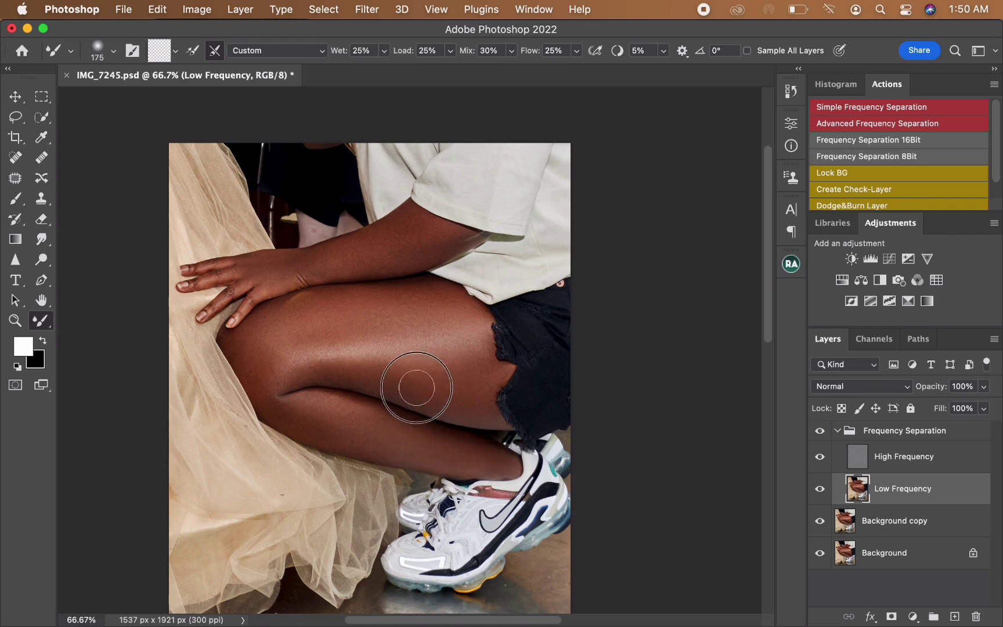
key("bracketleft")
key("bracketleft")
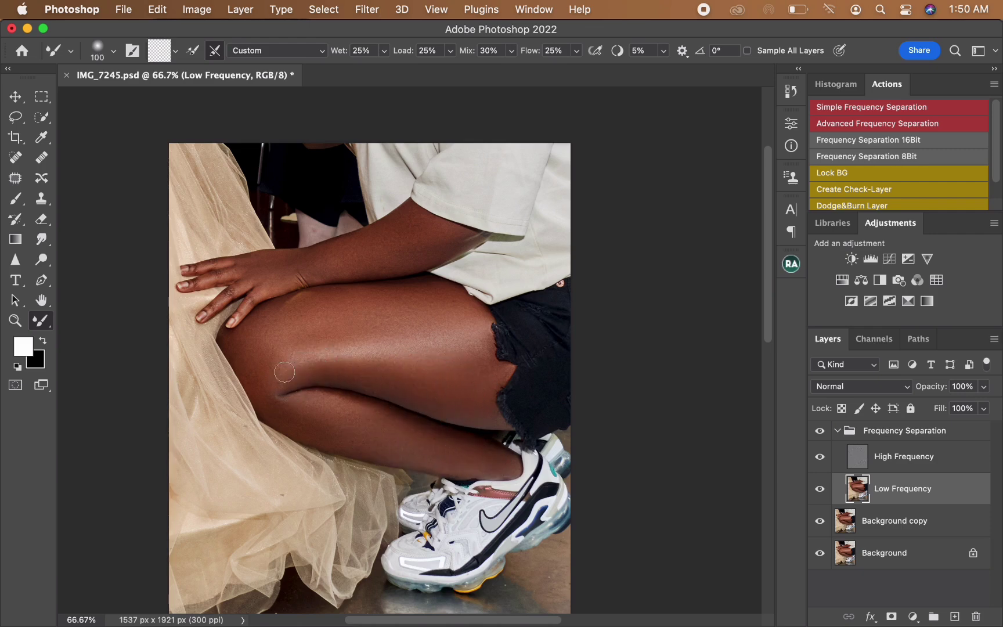
left_click(820, 432)
left_click(820, 432)
left_click(821, 432)
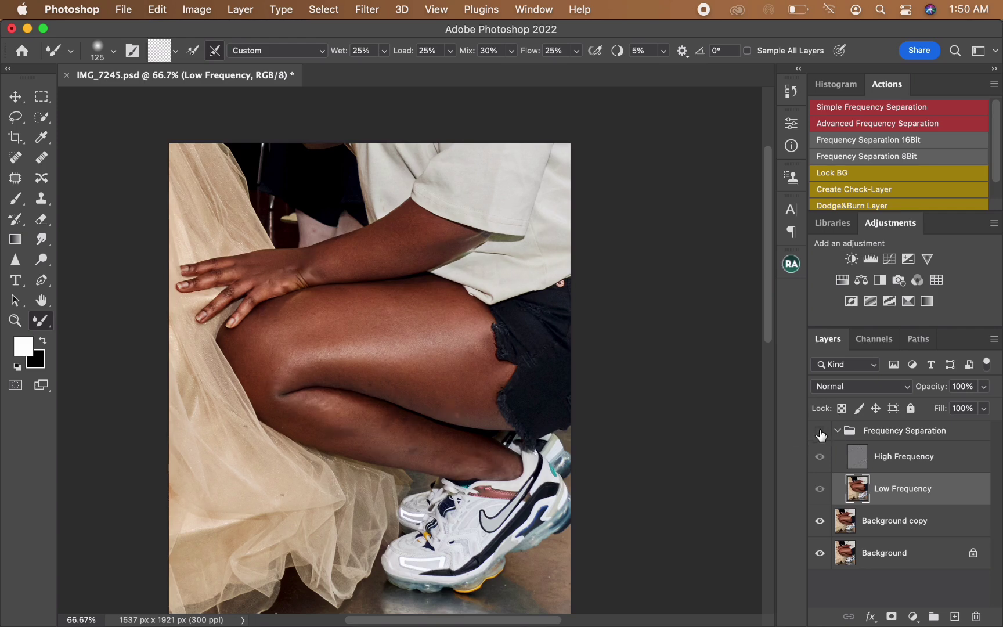
left_click(821, 431)
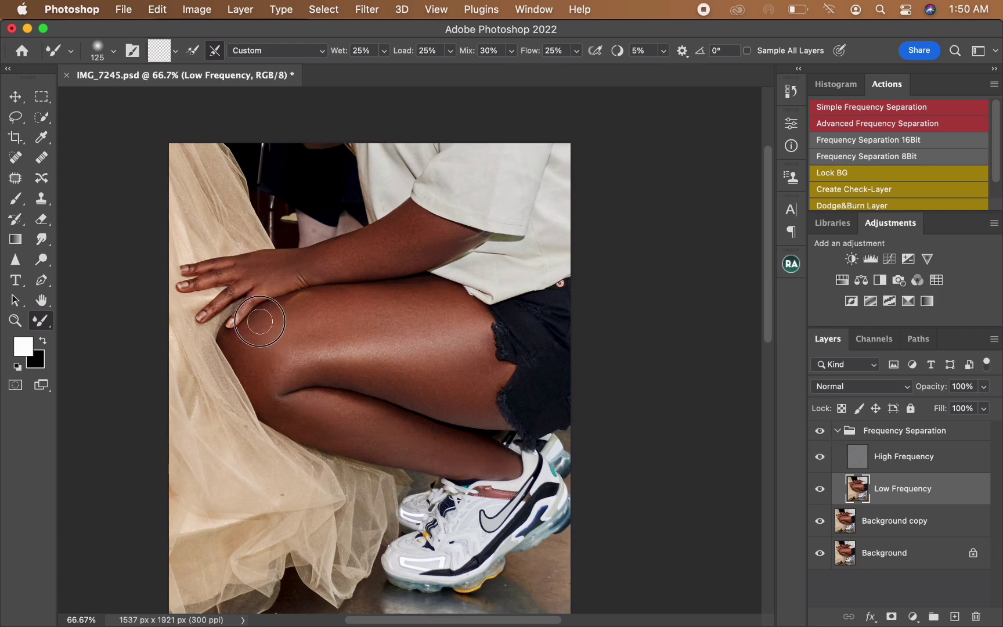
Blend the tones from the knee along the underside of the thigh with a Mixer Brush of about 150 px.
key("bracketright")
left_click(290, 370)
mouse_move(290, 370)
left_mouse_down()
mouse_move(332, 361)
mouse_move(405, 381)
mouse_move(458, 382)
left_mouse_up()
key("bracketright")
Smooth the lower leg with the Mixer Brush at up to 150 px and toggle the Frequency Separation group to compare before and after.
key("bracketleft")
key("bracketleft")
key("bracketleft")
mouse_move(421, 421)
left_mouse_down()
mouse_move(354, 405)
mouse_move(282, 404)
mouse_move(381, 443)
mouse_move(440, 439)
left_mouse_up()
key("bracketright")
key("bracketright")
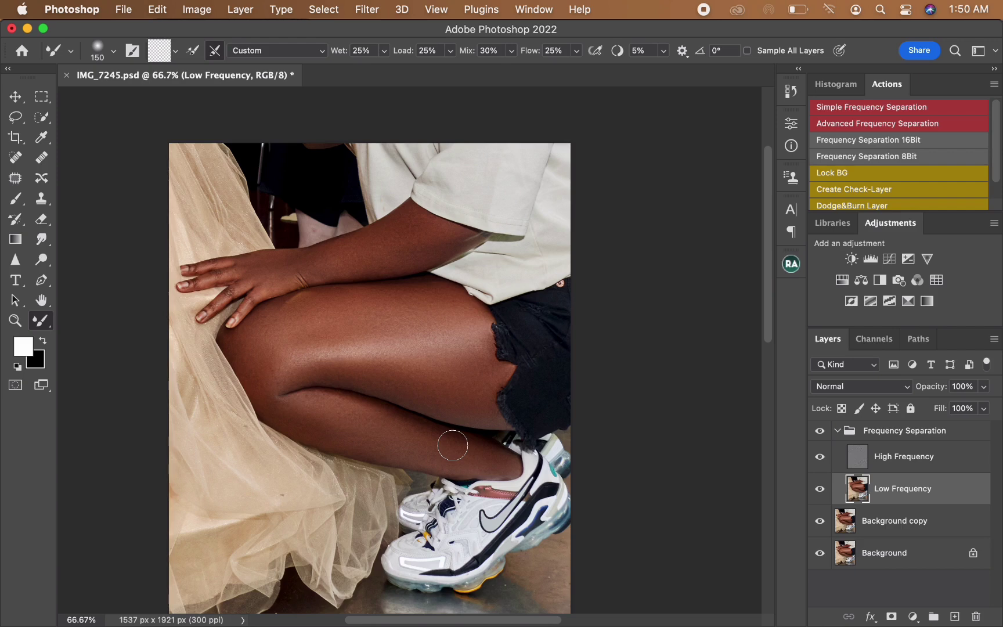
left_click(821, 432)
left_click(821, 432)
left_click(821, 432)
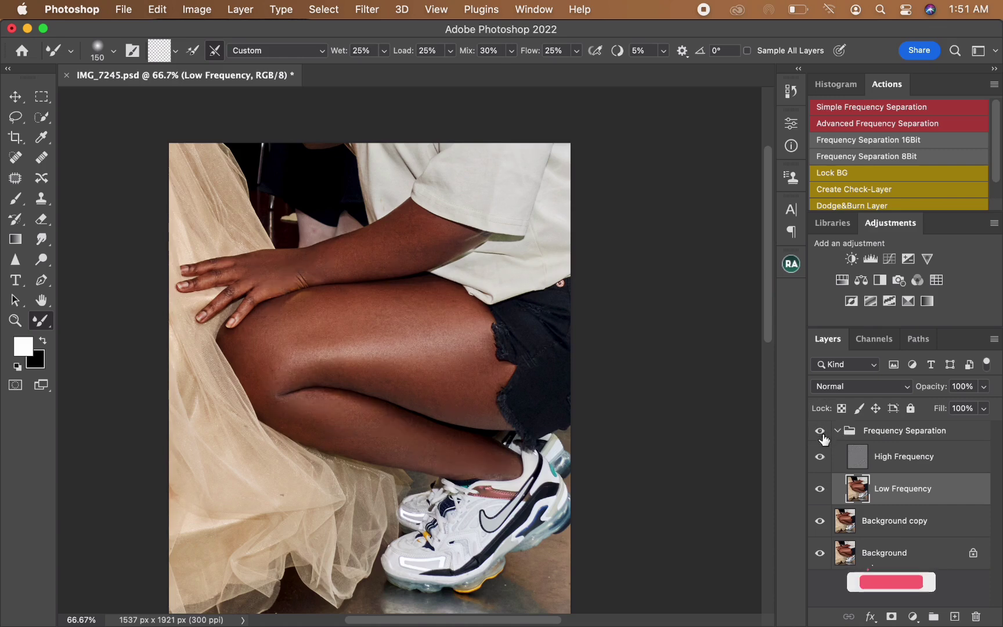